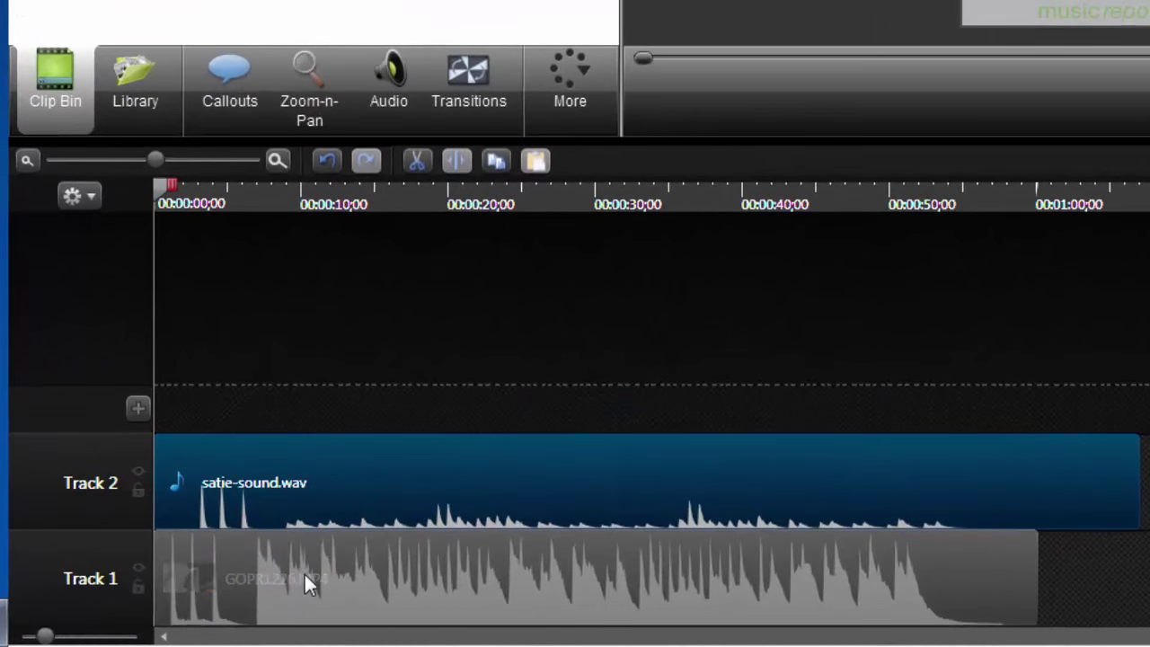
click(415, 582)
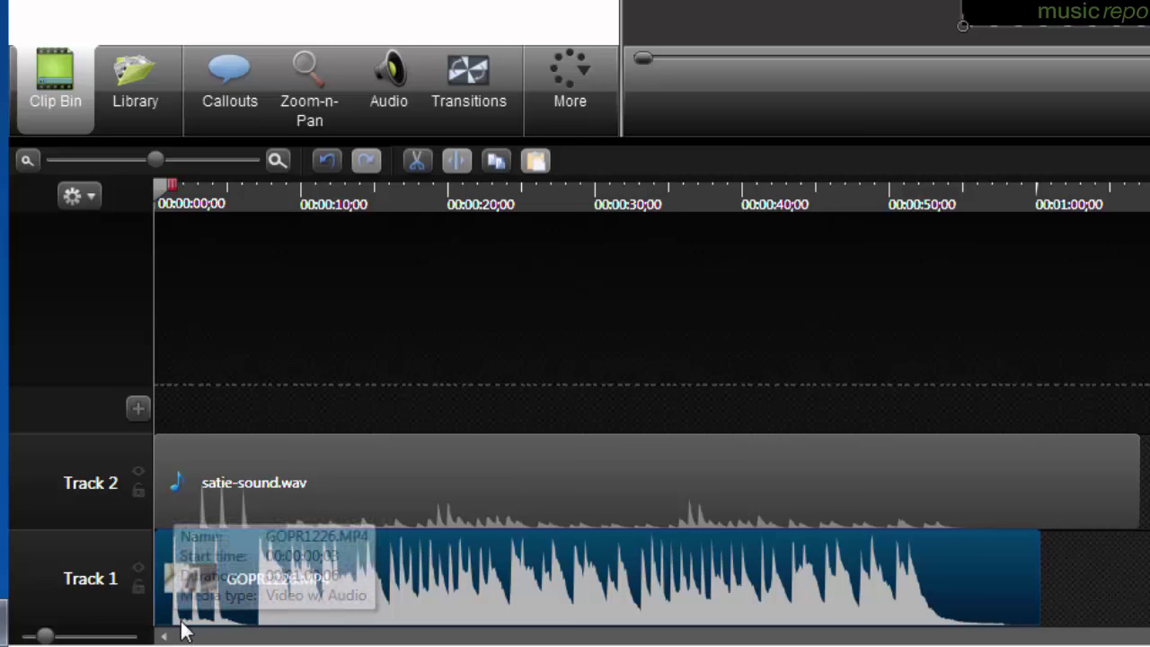
mouse_move(432, 559)
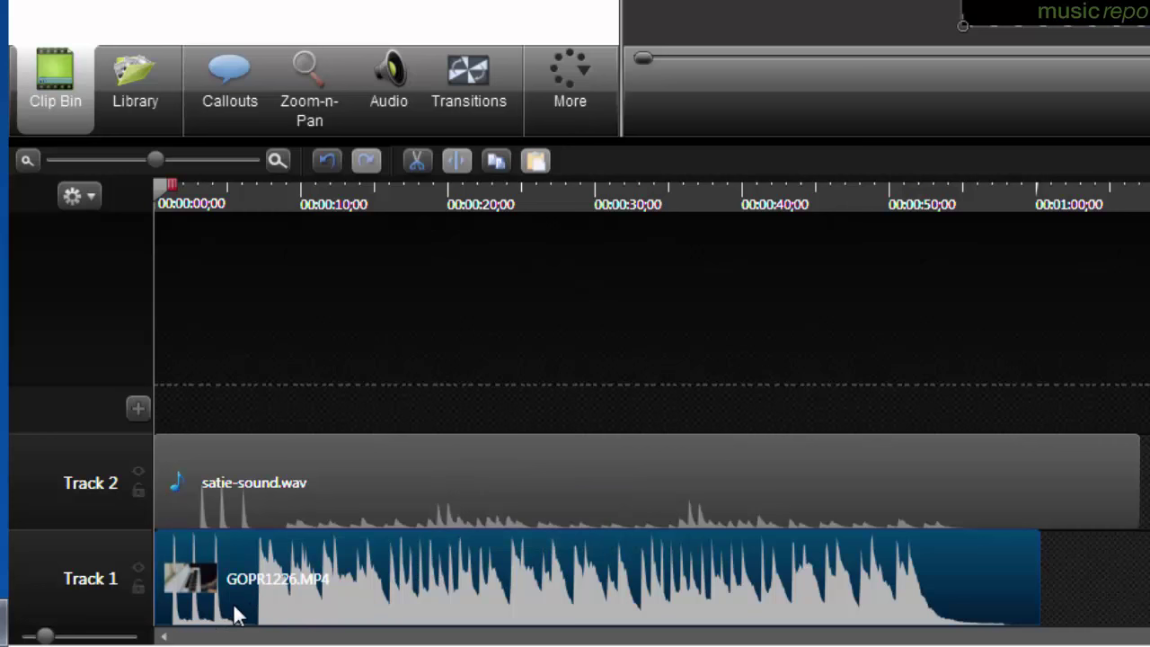
mouse_move(259, 617)
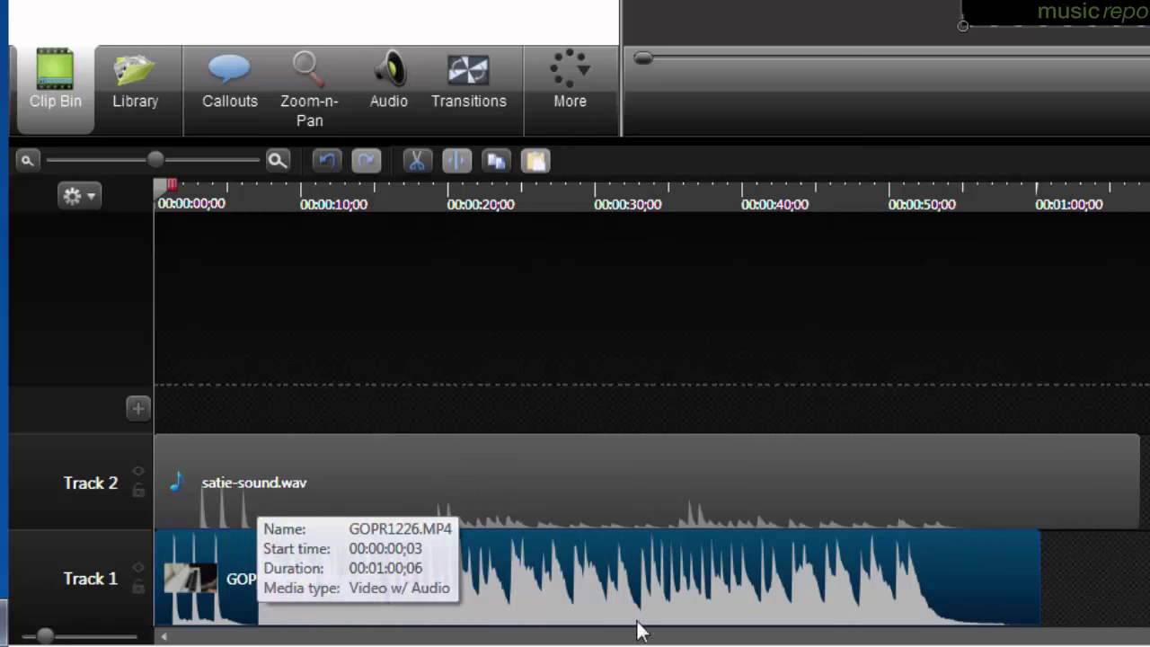
click(458, 469)
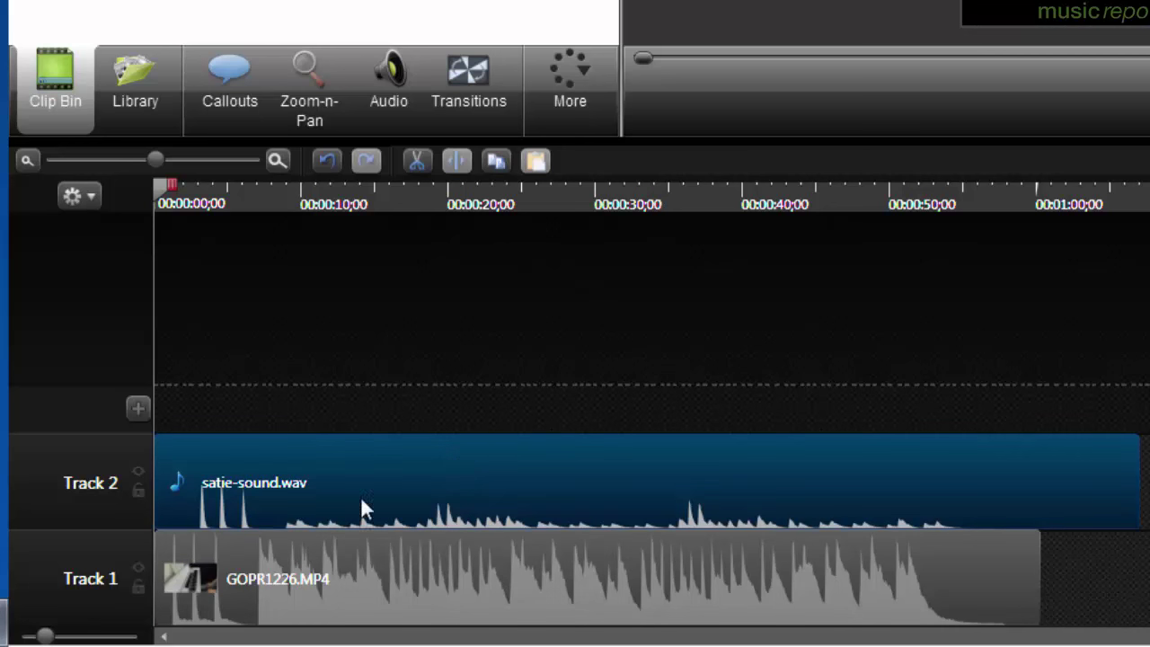
mouse_move(202, 512)
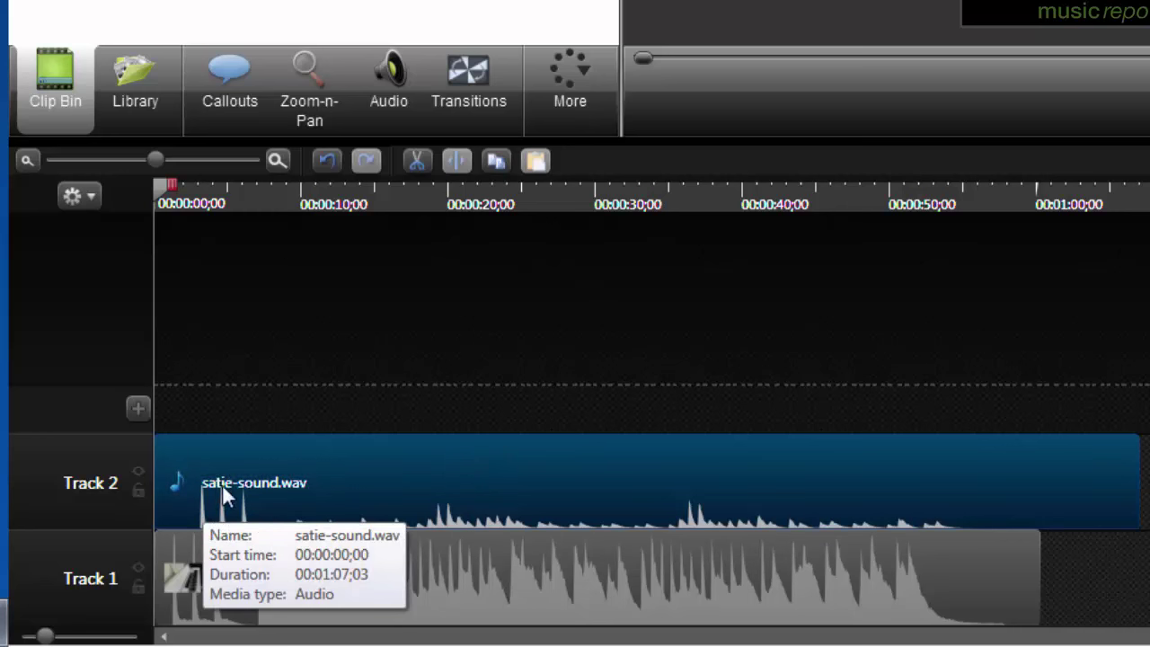
mouse_move(206, 587)
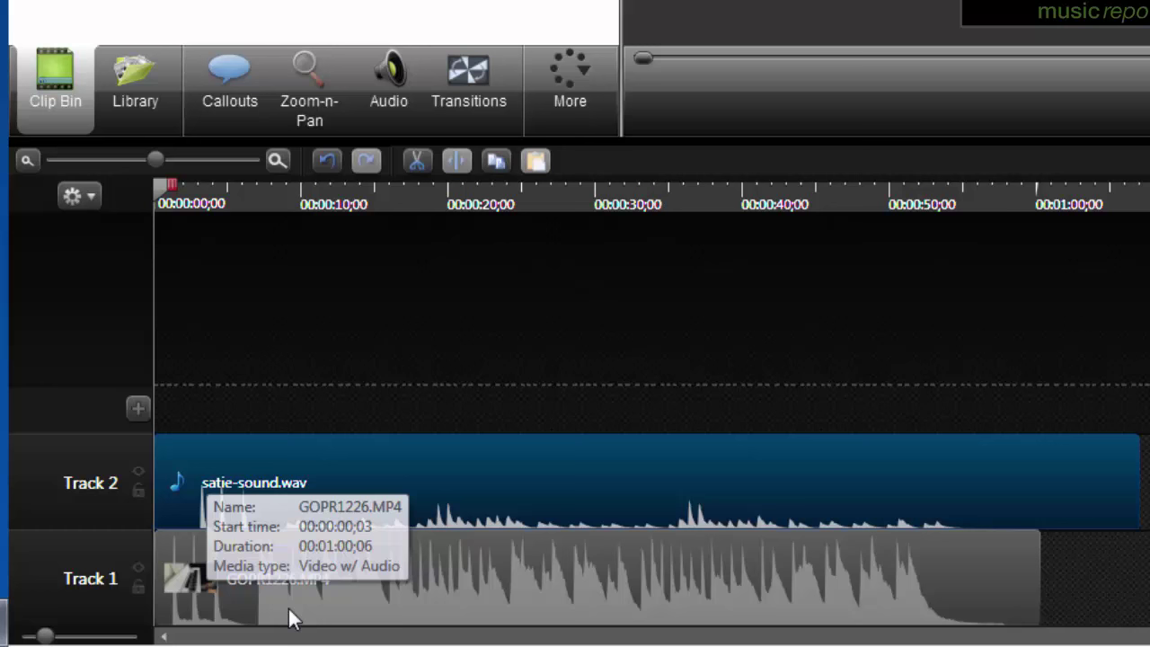
mouse_move(333, 494)
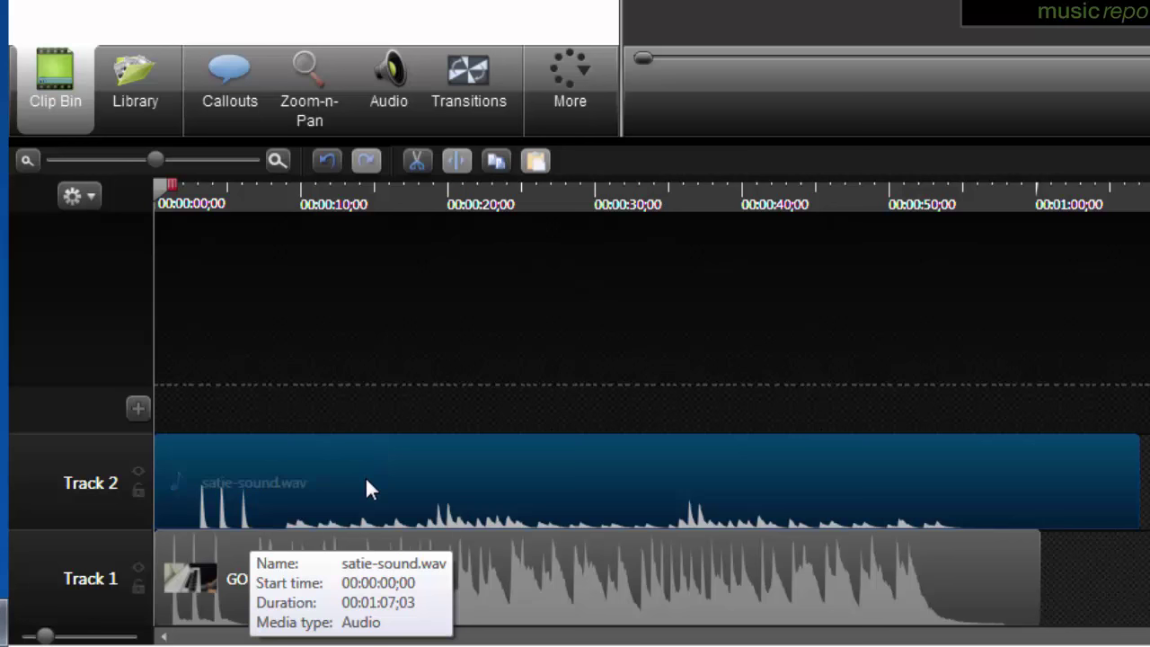
mouse_move(267, 609)
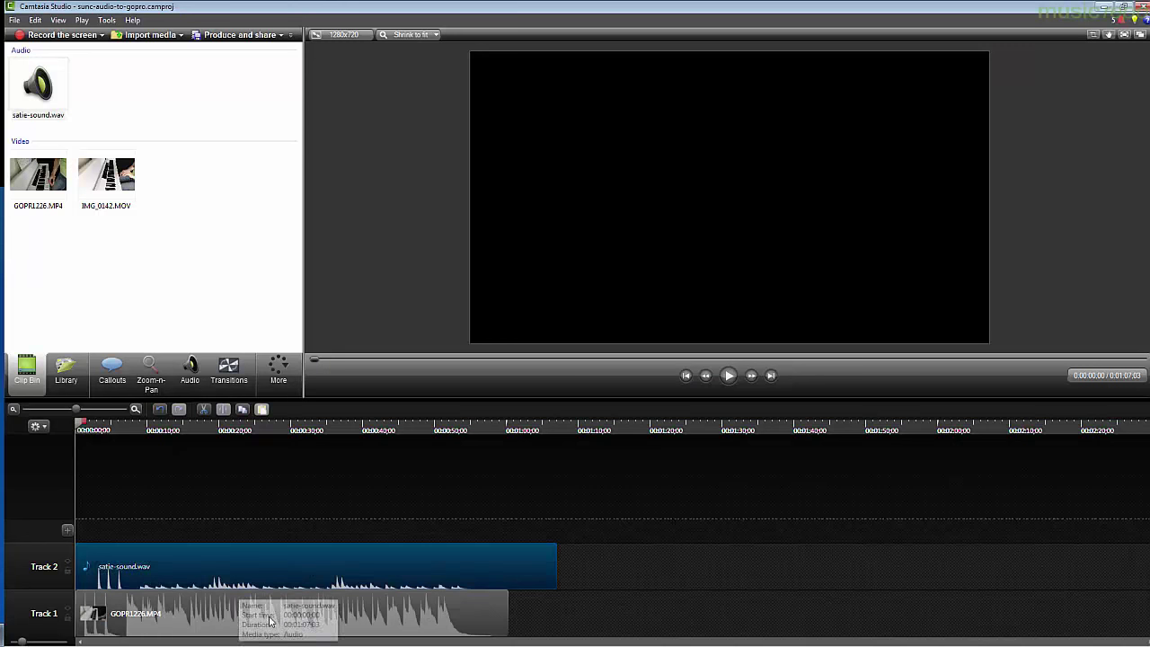
mouse_move(368, 589)
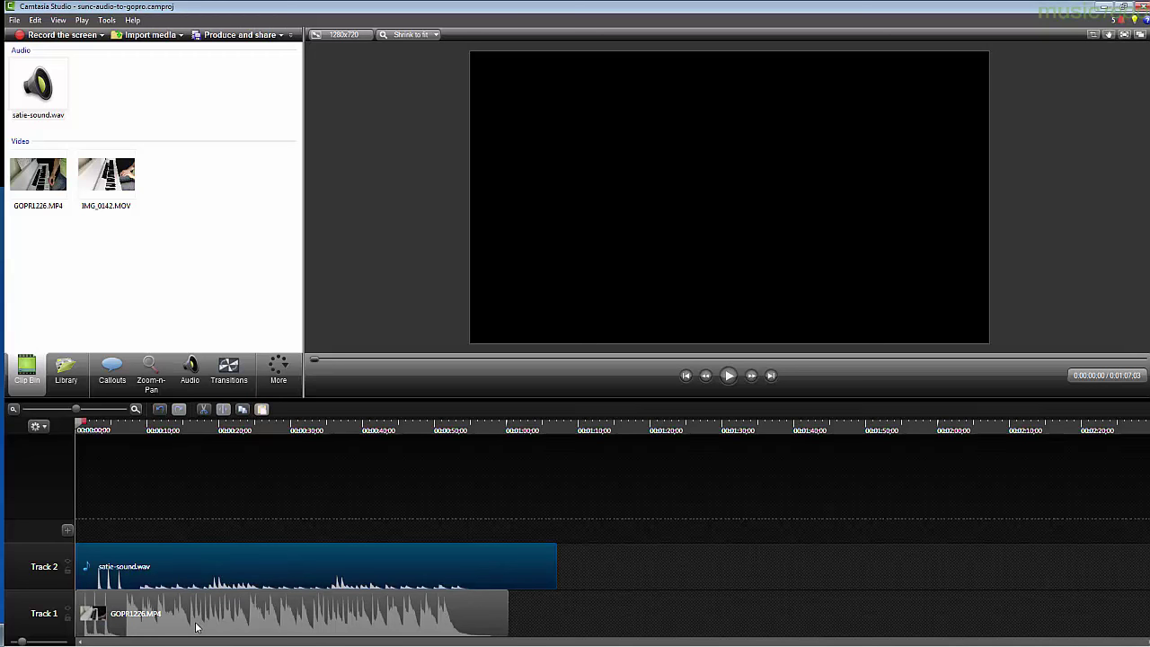
mouse_move(198, 626)
mouse_down()
mouse_move(223, 620)
mouse_move(168, 630)
mouse_move(189, 637)
mouse_up()
mouse_move(189, 637)
mouse_move(105, 582)
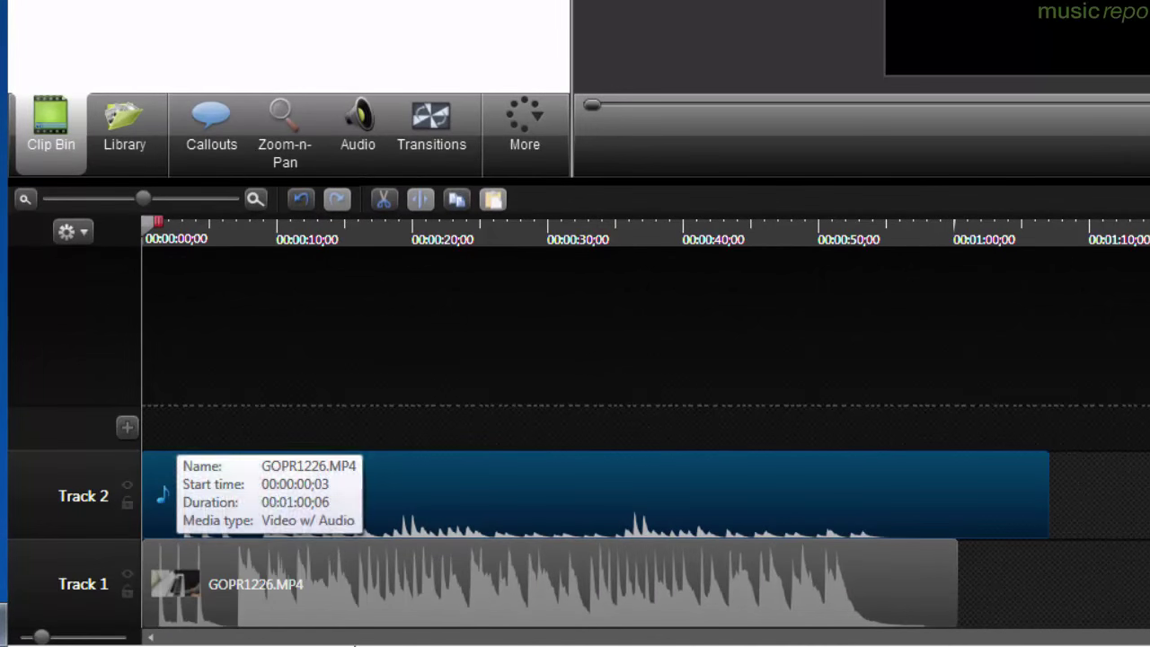
mouse_move(424, 593)
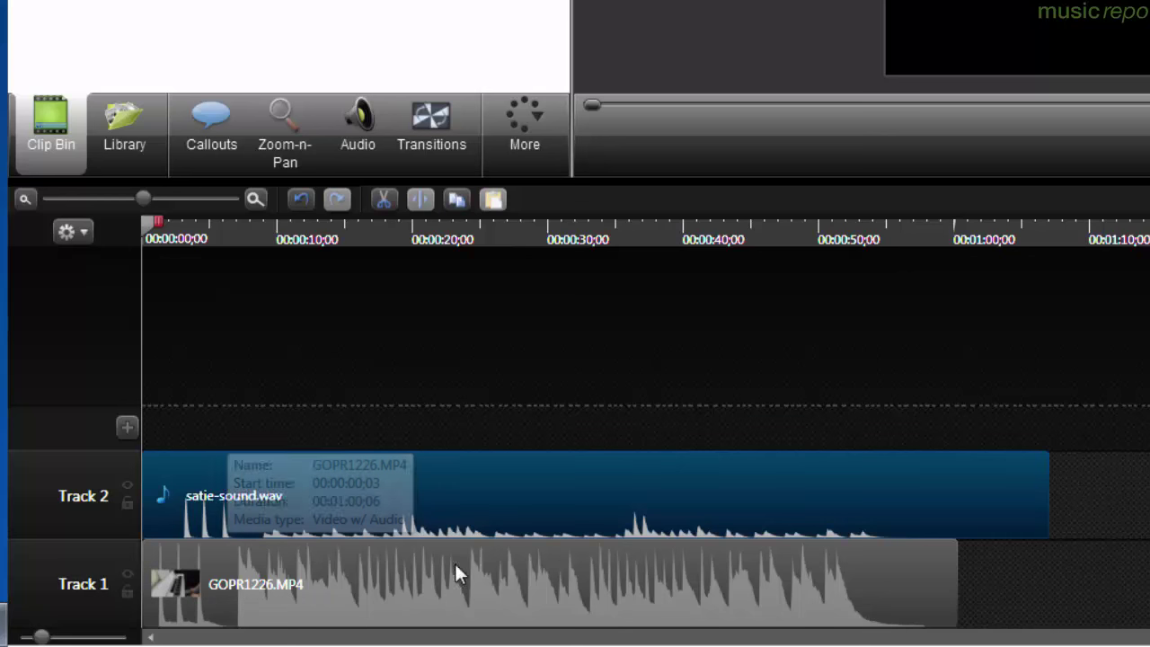
mouse_move(269, 489)
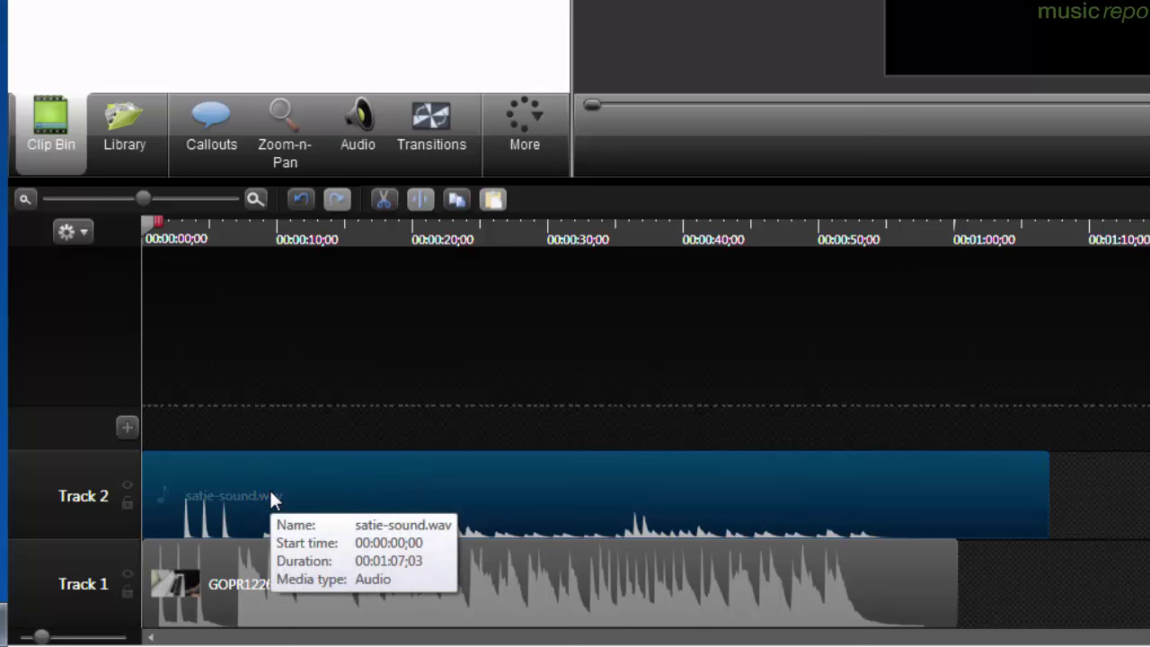
mouse_move(299, 611)
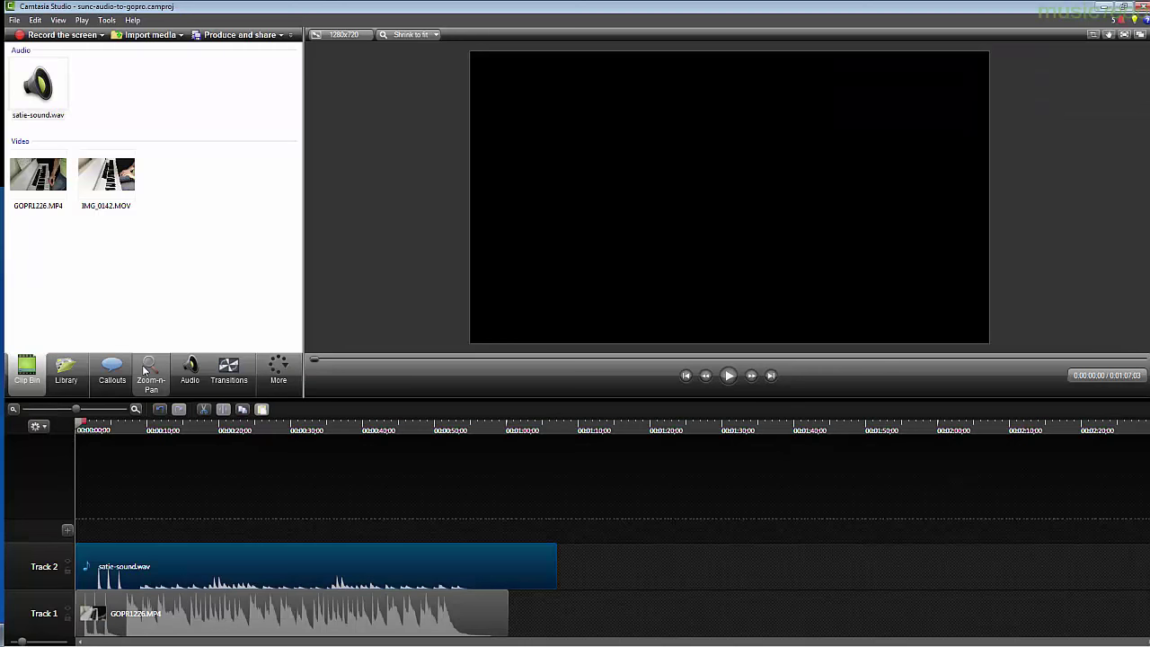
Zoom the timeline to one-second spacing and put the playhead at 0:03
click(135, 409)
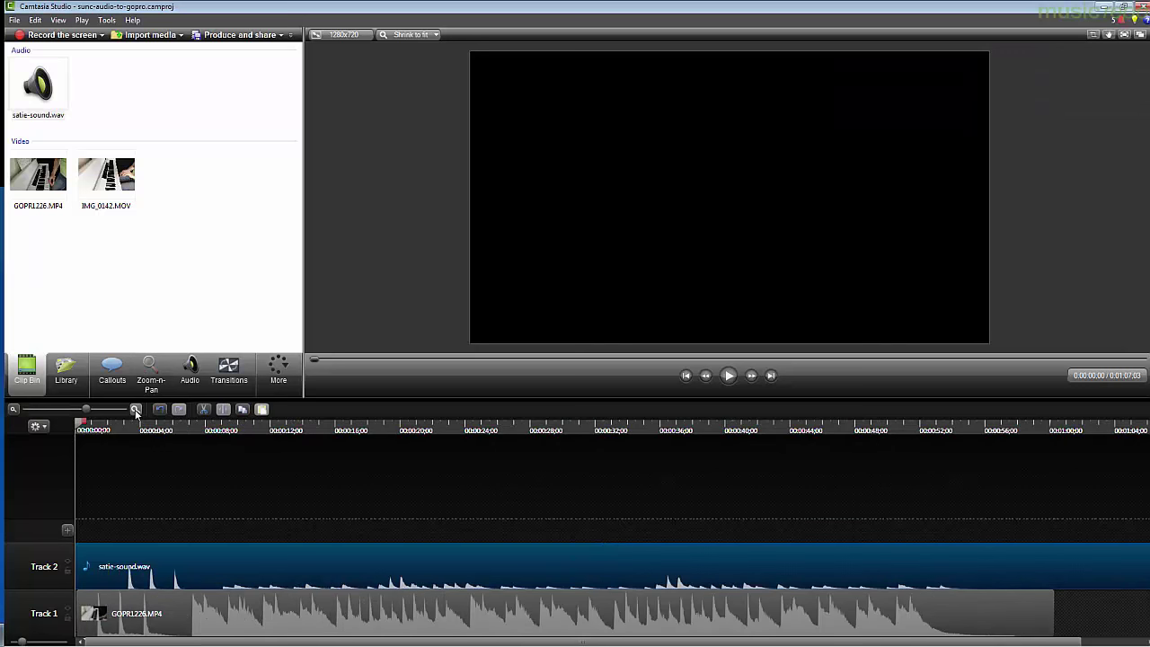
click(136, 409)
click(136, 410)
click(136, 410)
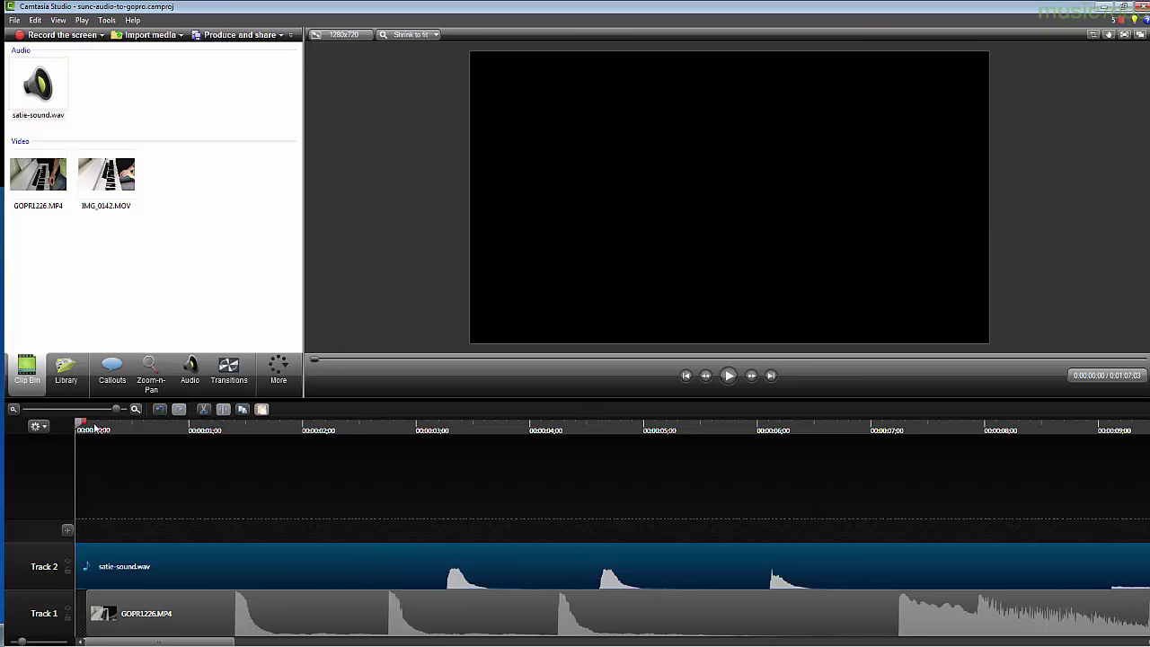
drag(83, 426, 430, 446)
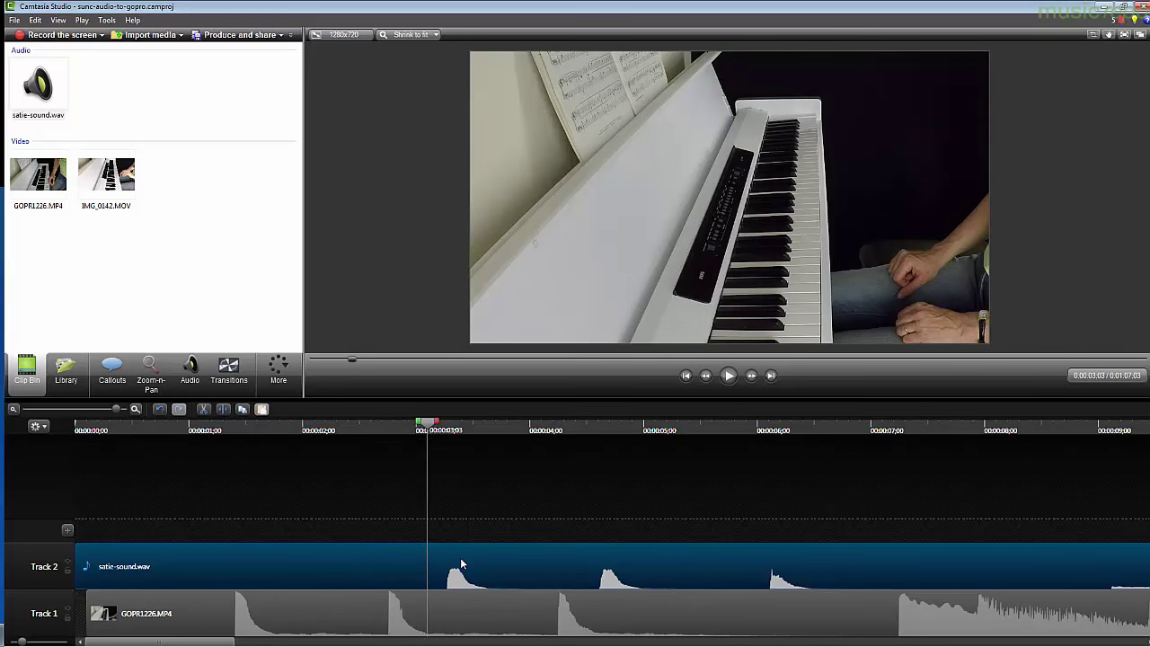
Split satie-sound.wav at 0:03, delete the first three seconds, and slide it to match the video's notes
click(223, 409)
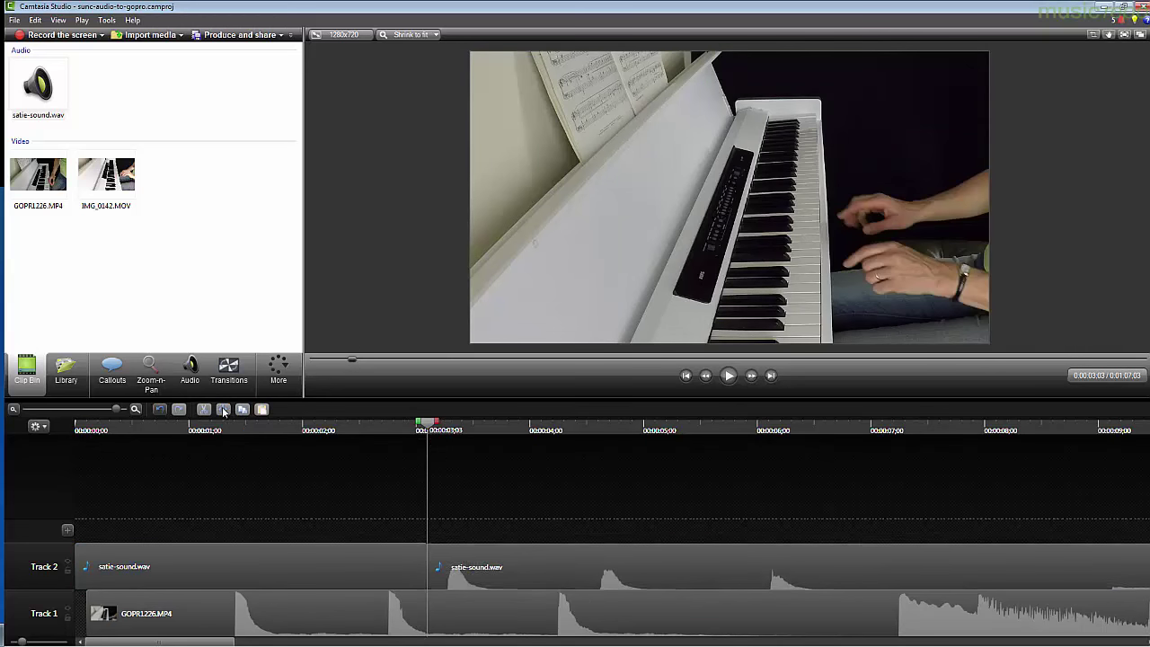
click(316, 575)
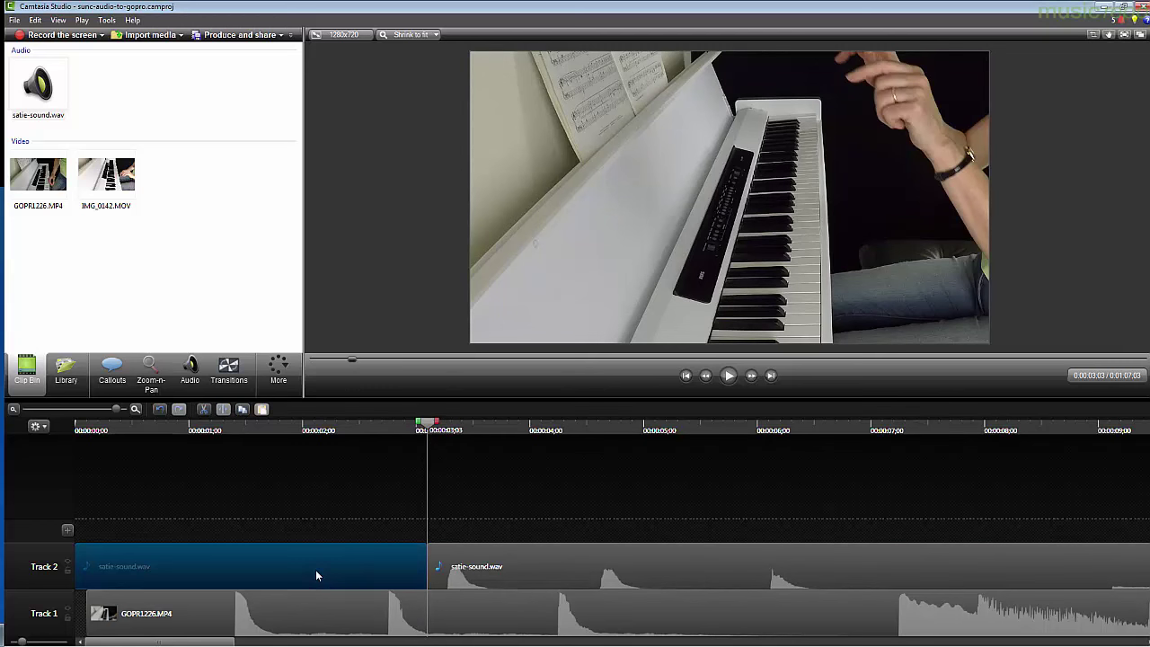
key(Delete)
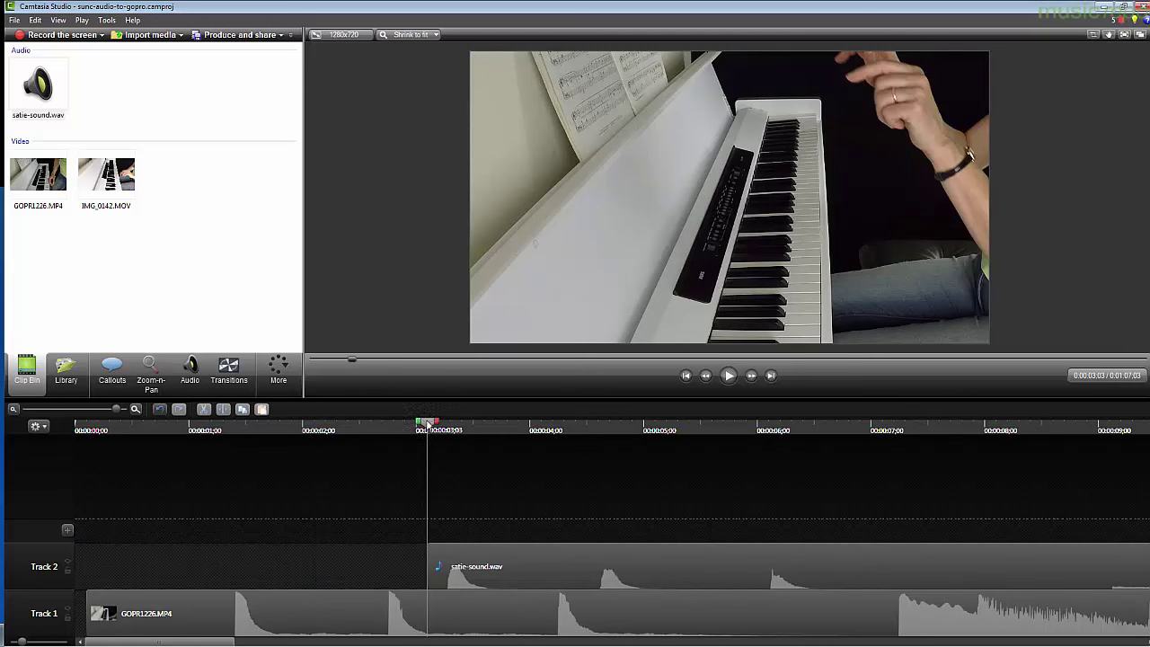
key(ctrl+Home)
drag(577, 567, 366, 538)
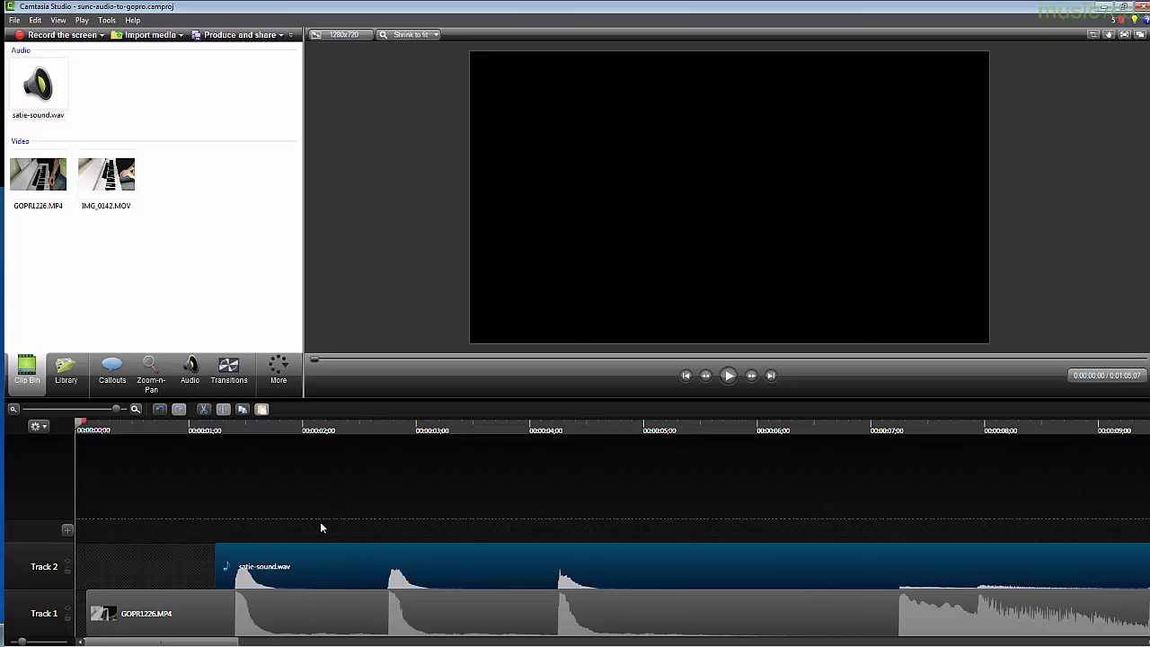
Play back, nudge satie-sound.wav slightly later, and replay from its start to check the sync
click(728, 375)
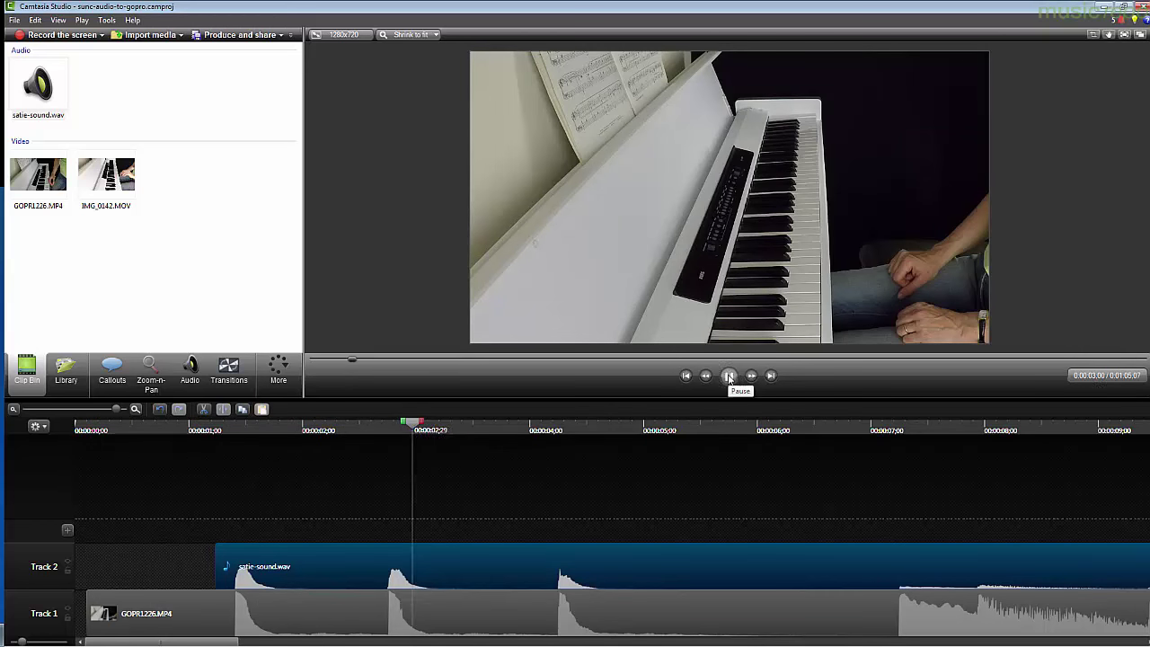
click(728, 376)
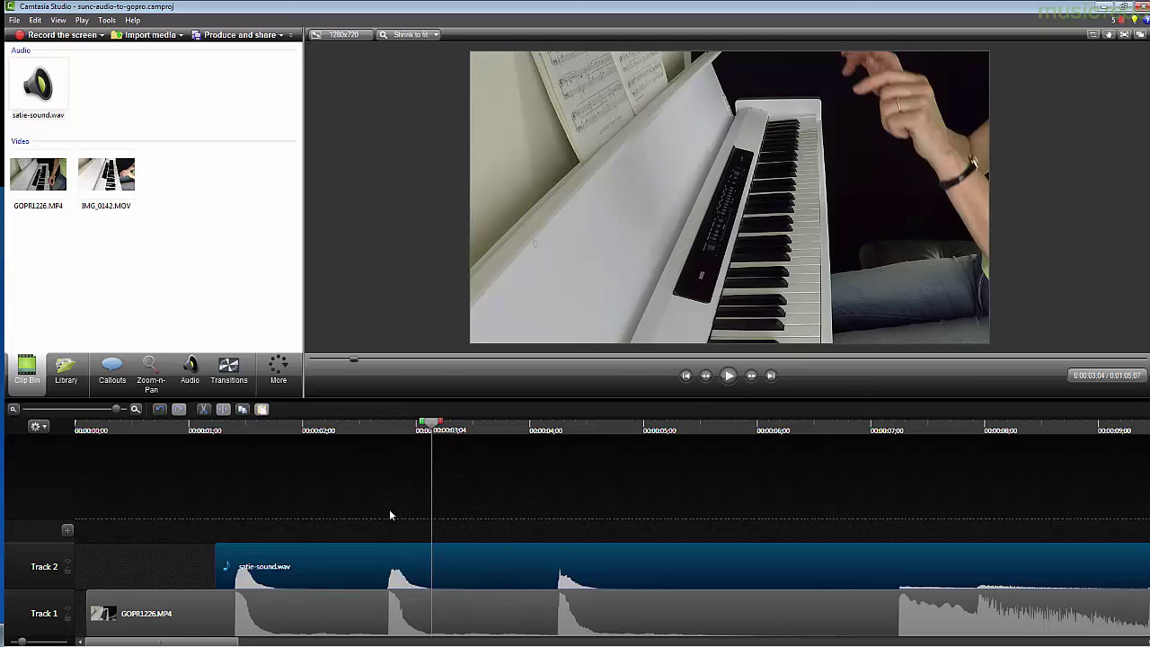
drag(336, 549, 342, 553)
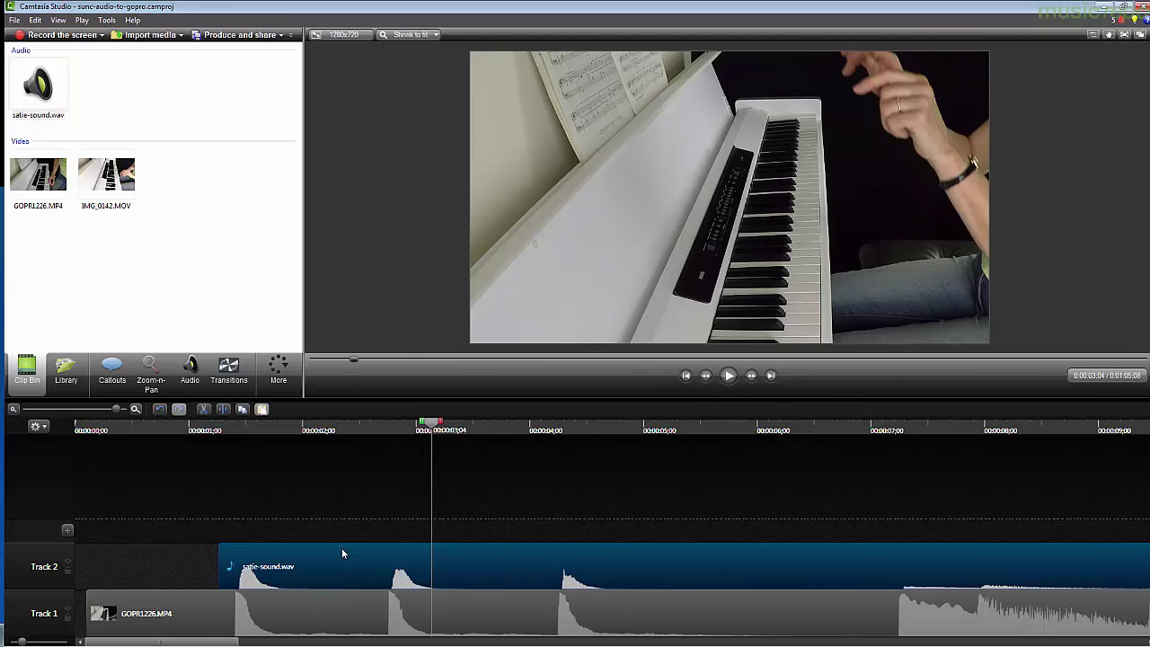
drag(433, 424, 219, 424)
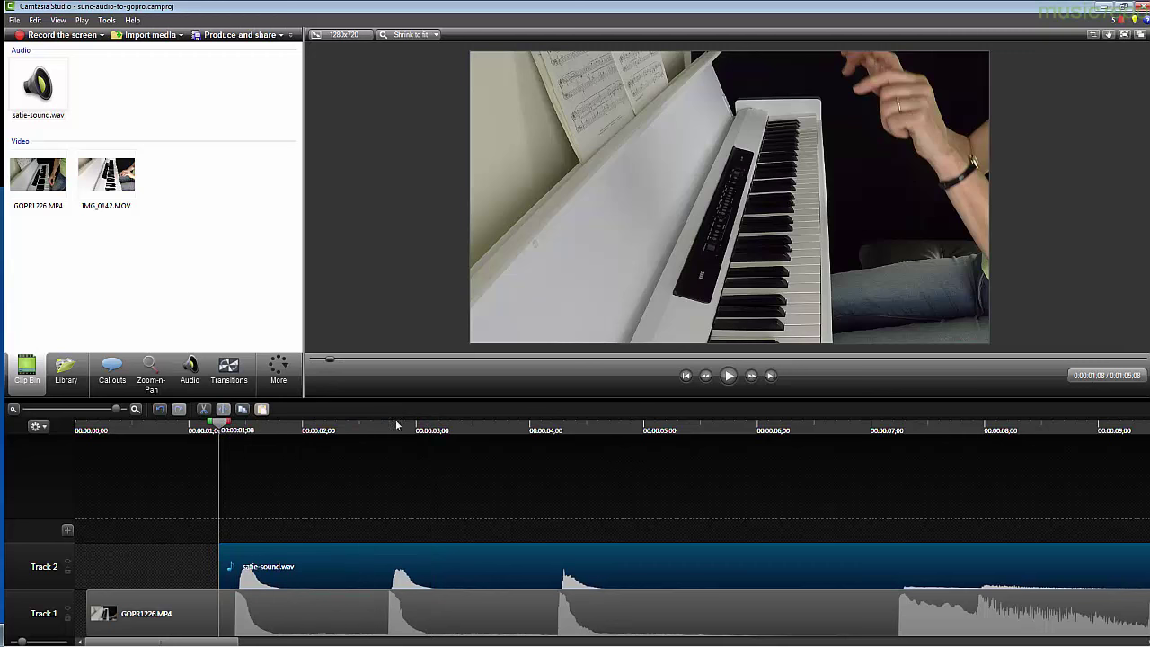
click(729, 377)
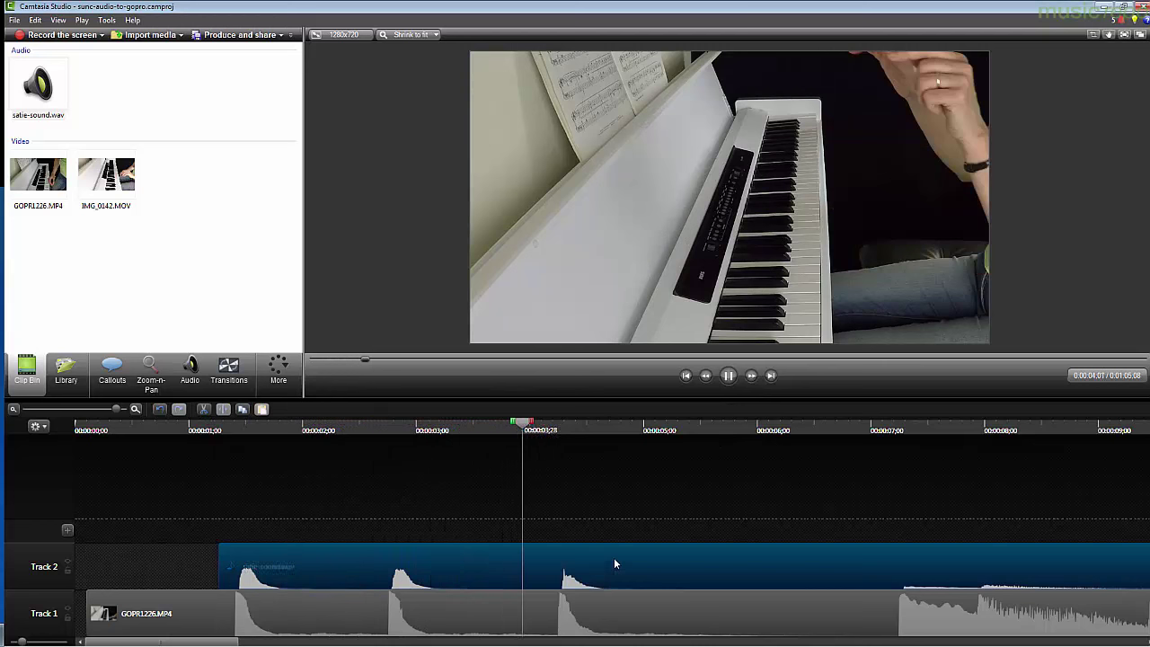
click(616, 464)
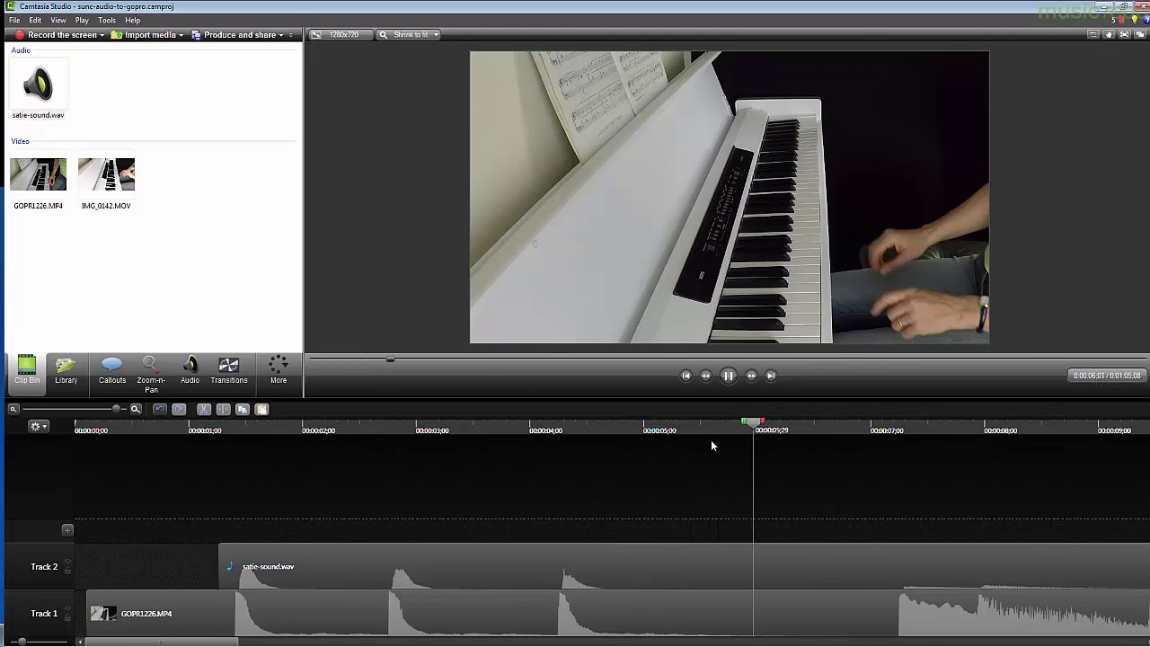
key(space)
Nudge satie-sound.wav later again, then shift it slightly earlier and replay to confirm the sync
click(538, 549)
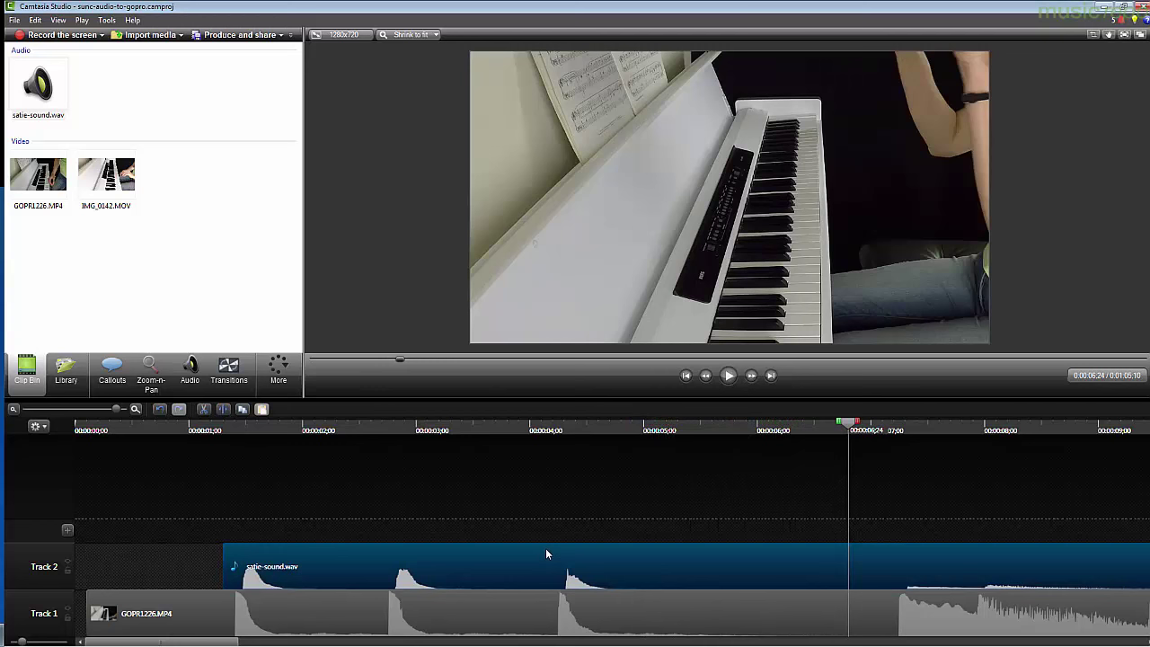
drag(545, 551, 552, 551)
drag(846, 422, 215, 429)
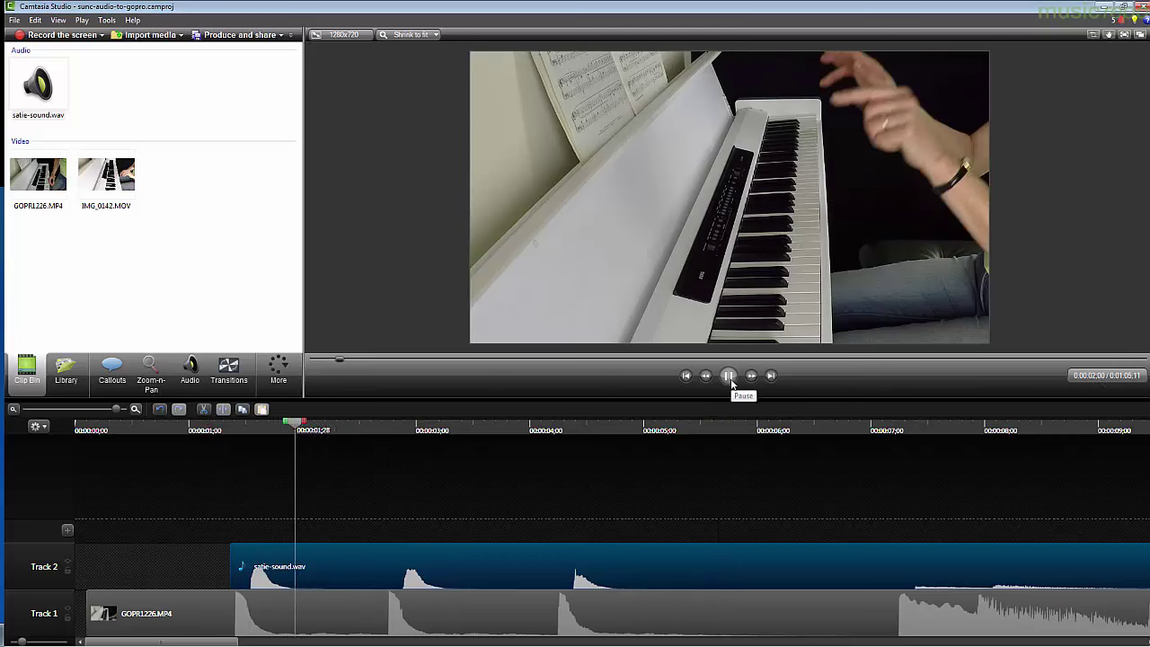
click(729, 376)
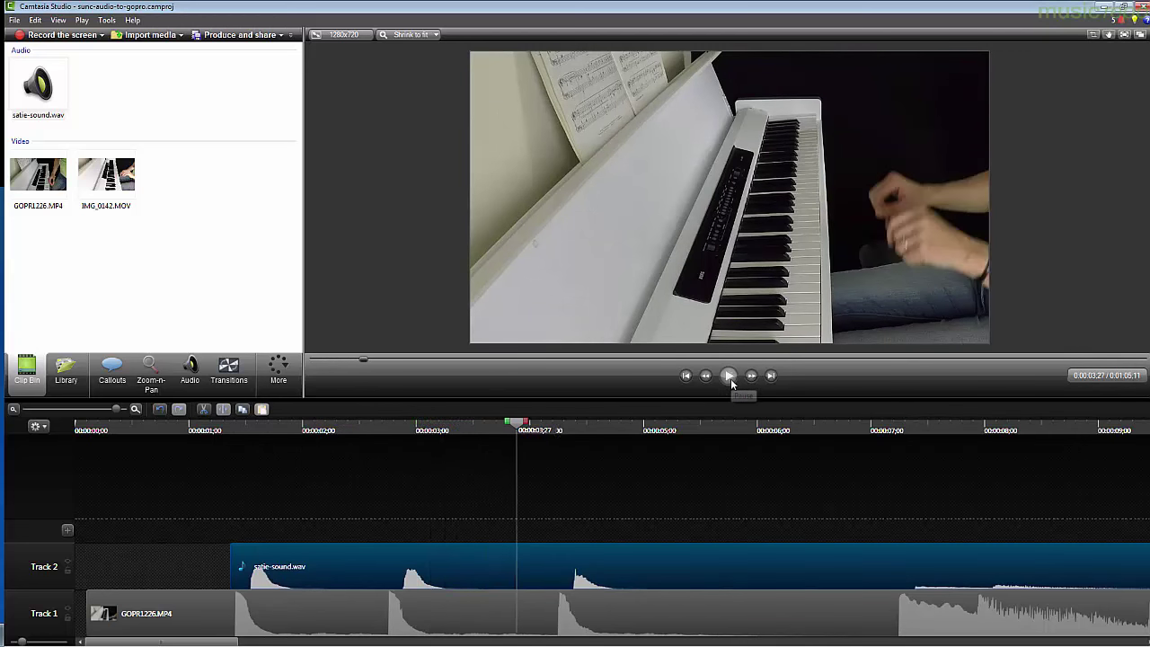
drag(519, 422, 192, 422)
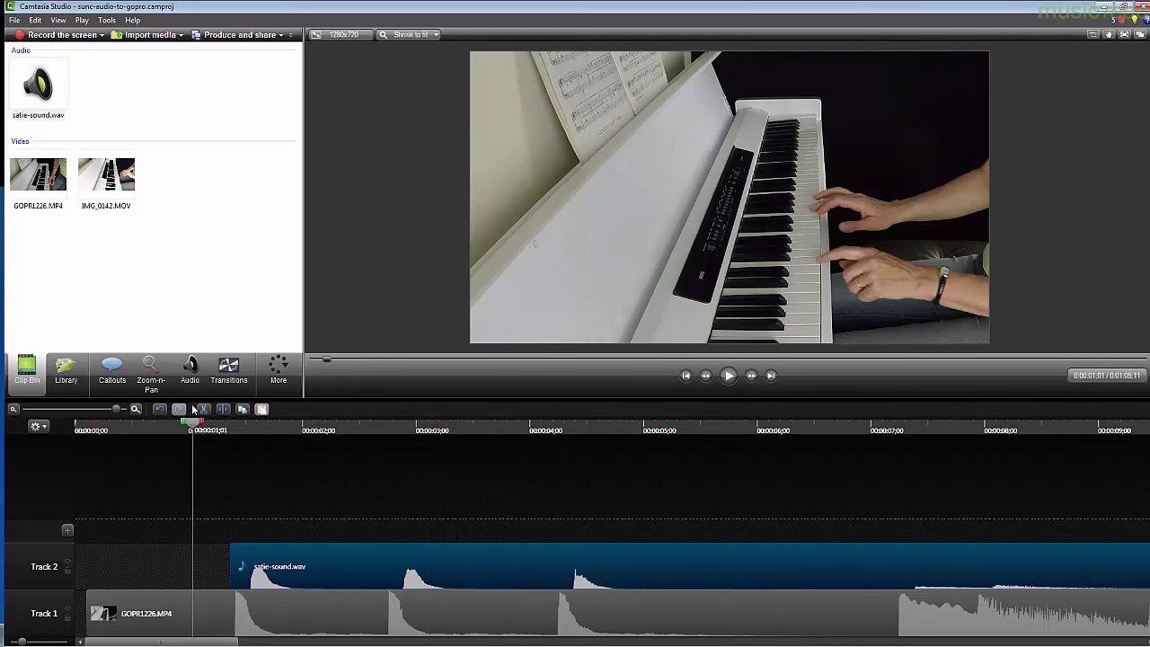
drag(456, 546, 442, 558)
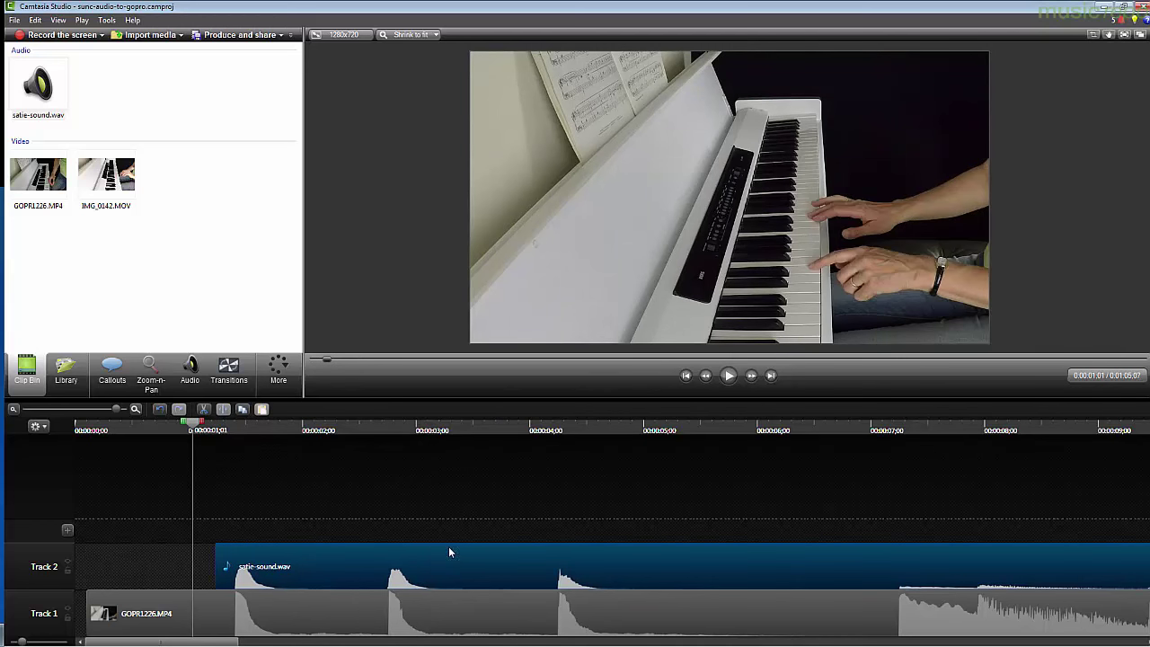
click(728, 375)
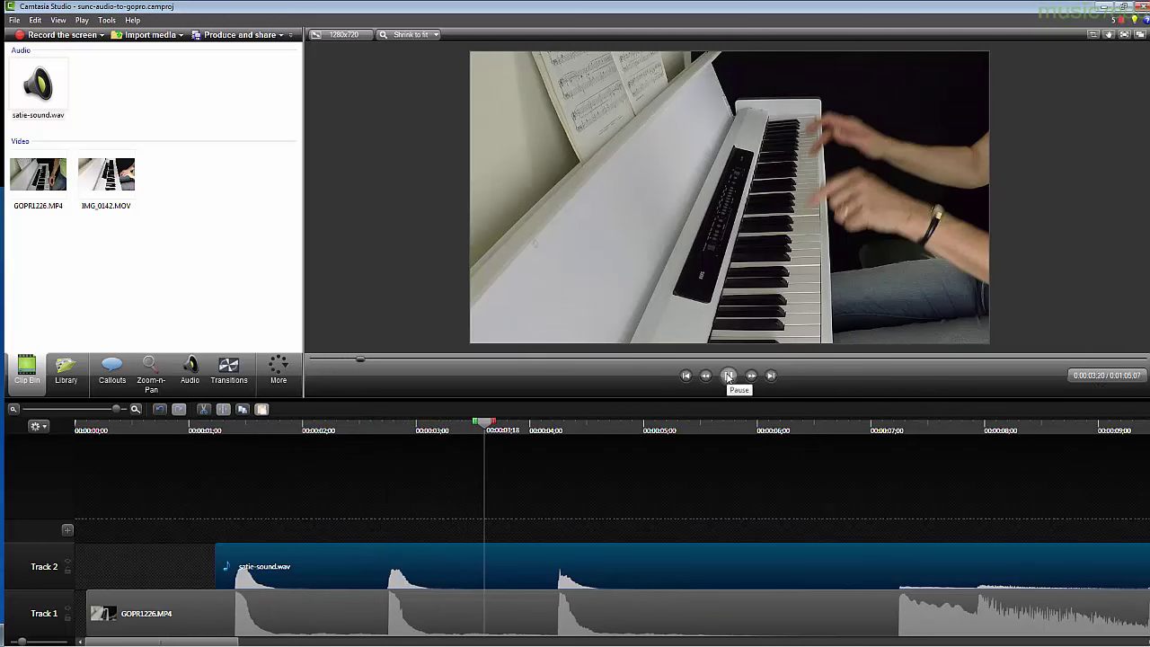
click(728, 376)
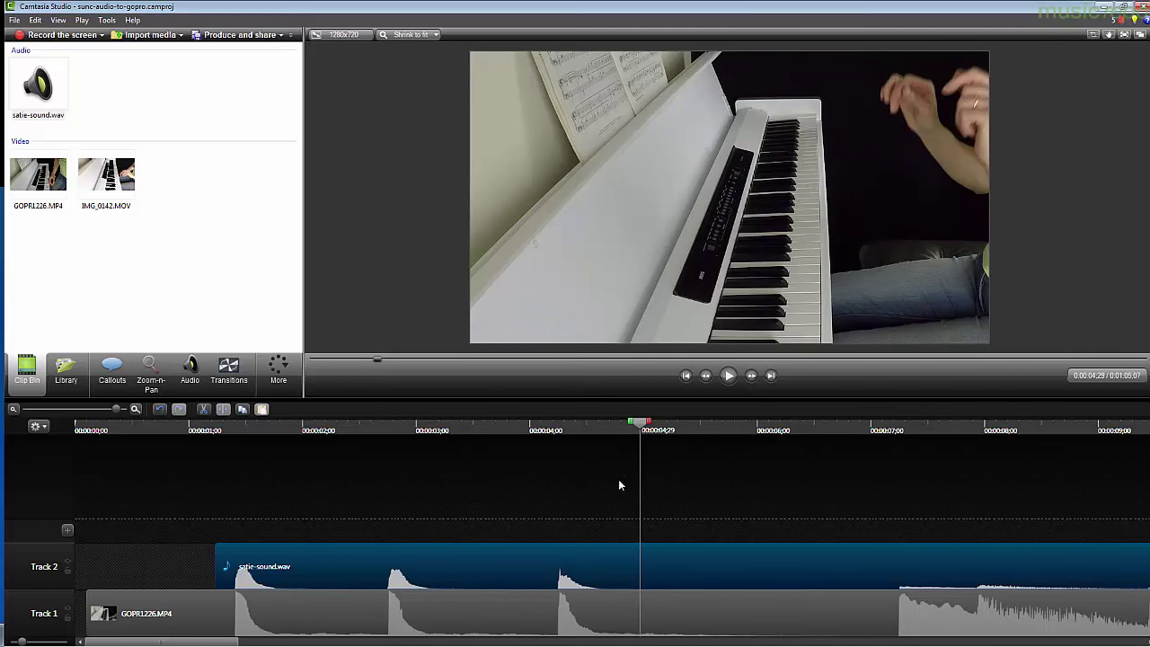
drag(641, 424, 887, 421)
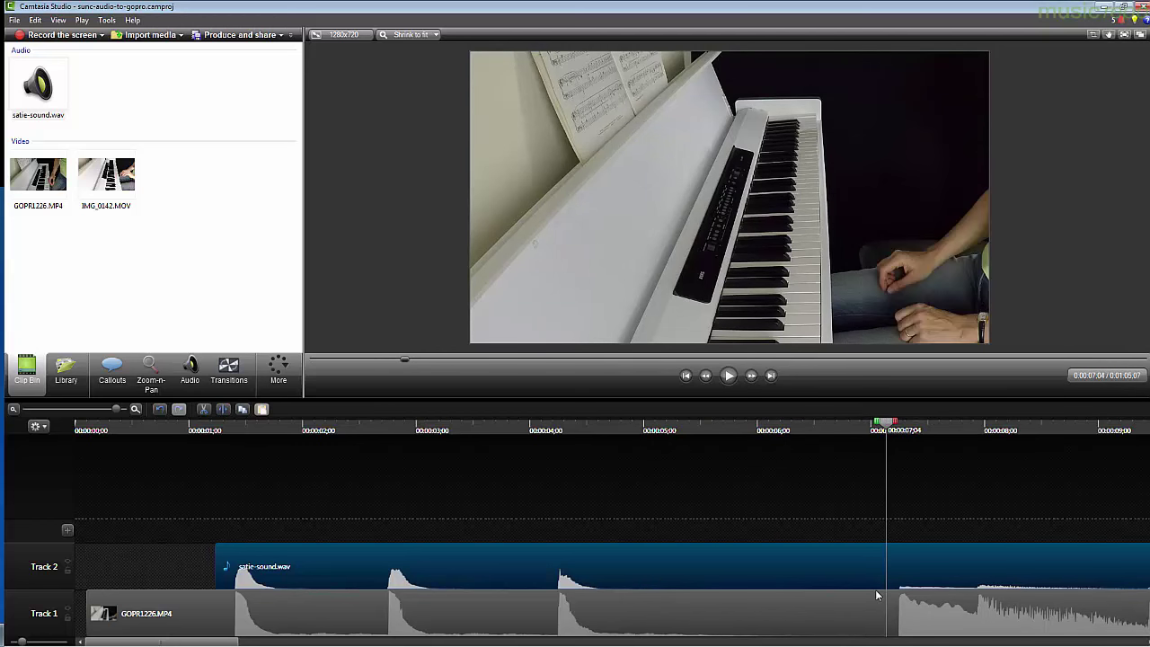
Split both clips at 0:07;04 and delete the leading parts of satie-sound.wav and GOPR1226.MP4
click(858, 620)
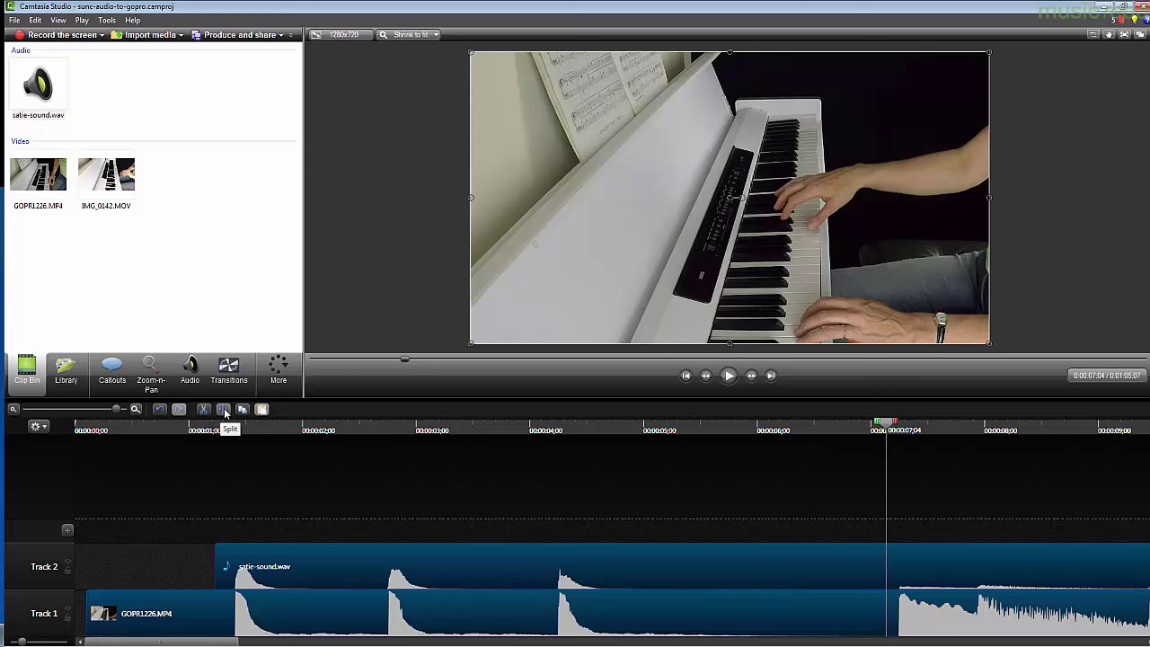
click(226, 410)
click(776, 563)
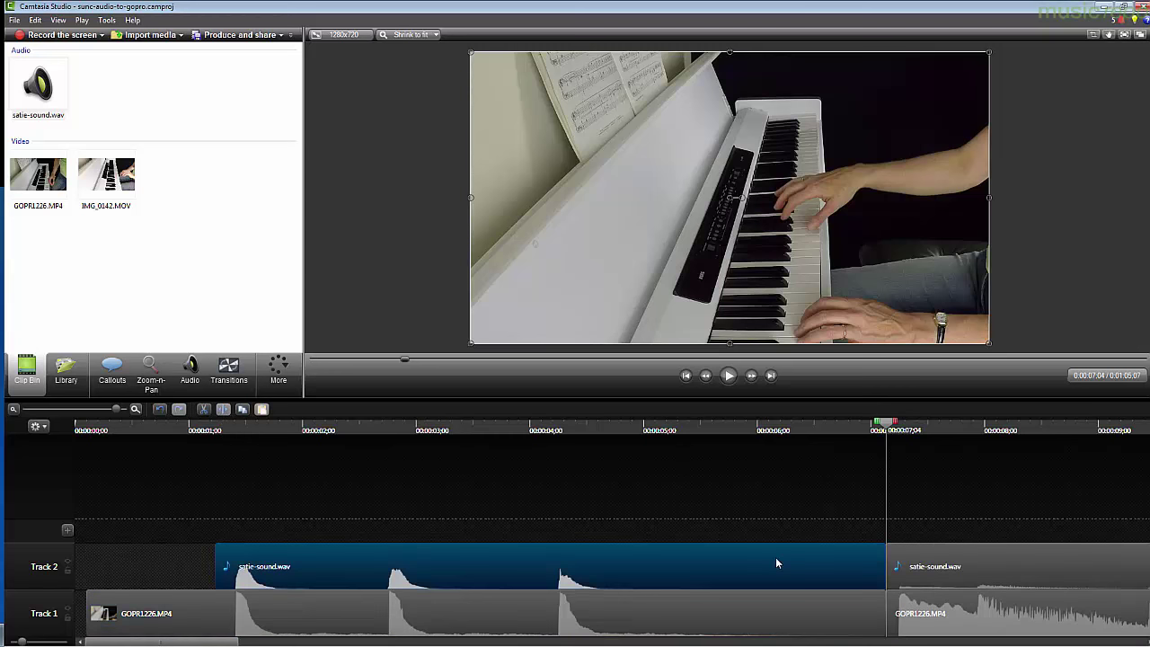
key(Delete)
click(773, 607)
key(Delete)
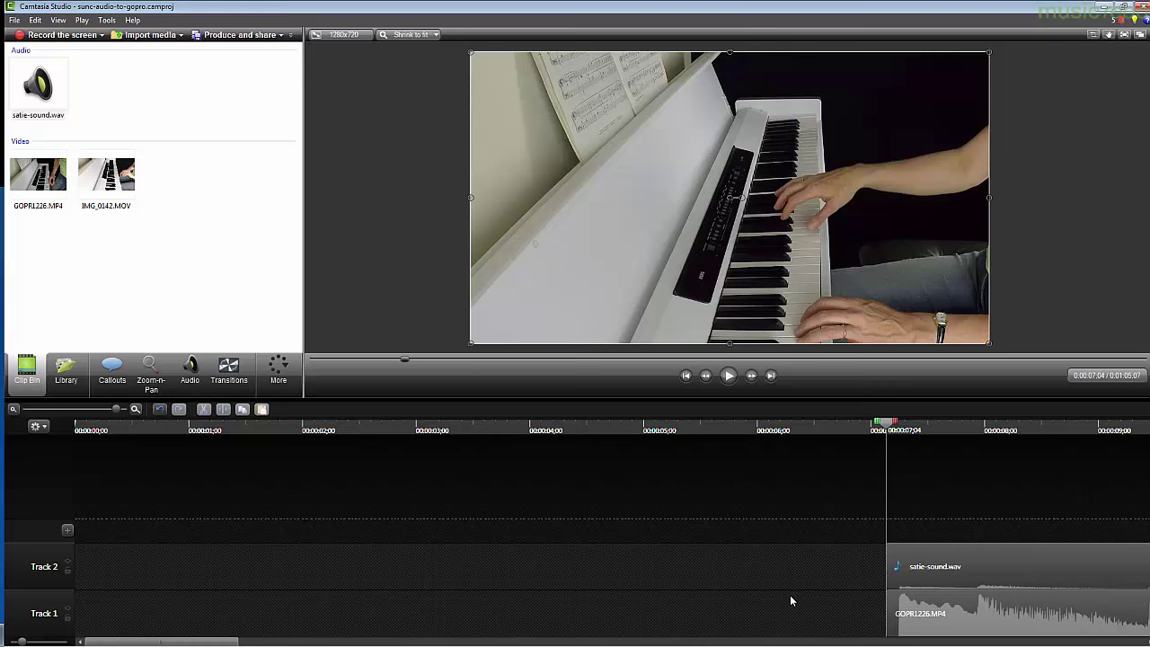
drag(823, 511, 145, 586)
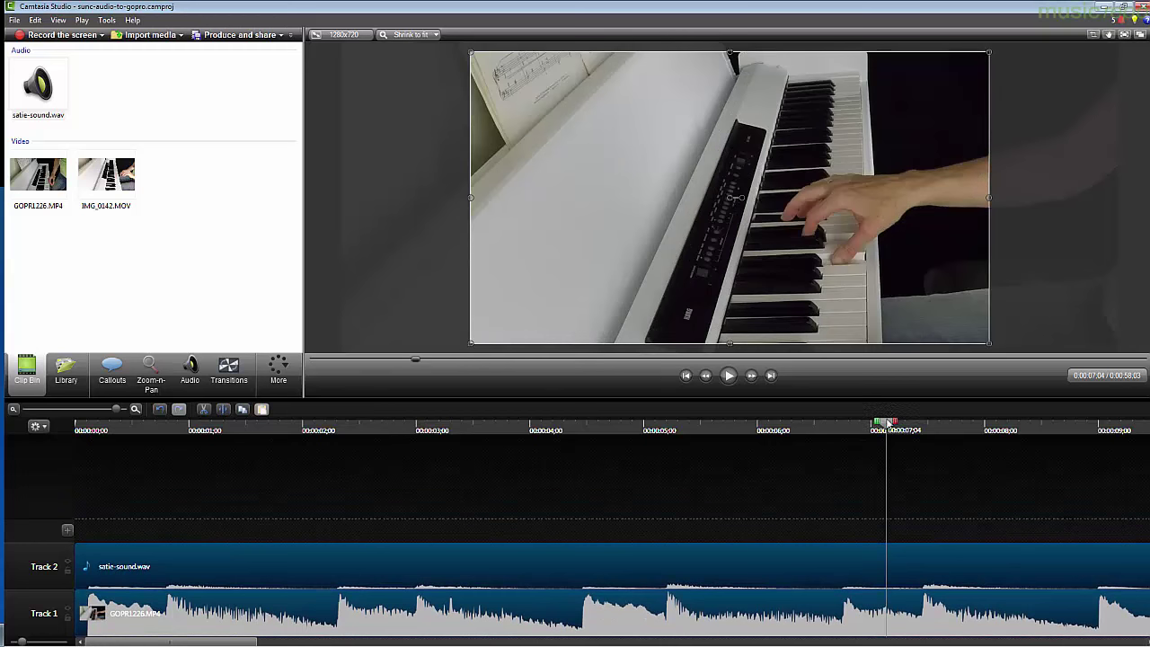
drag(885, 422, 79, 430)
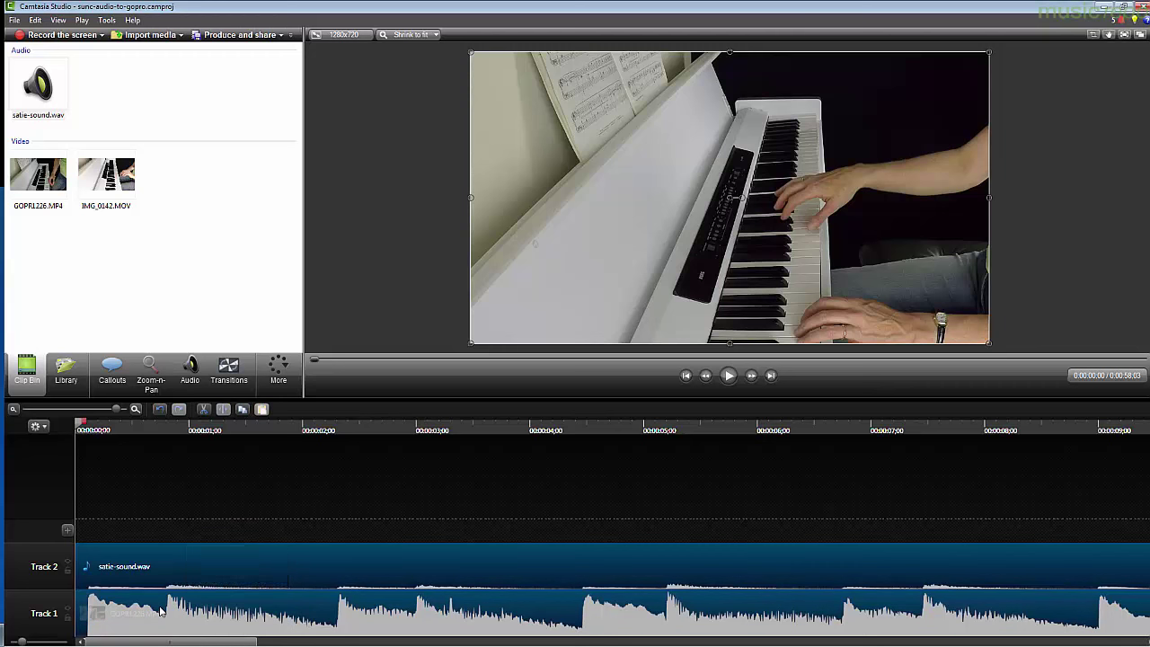
right_click(159, 613)
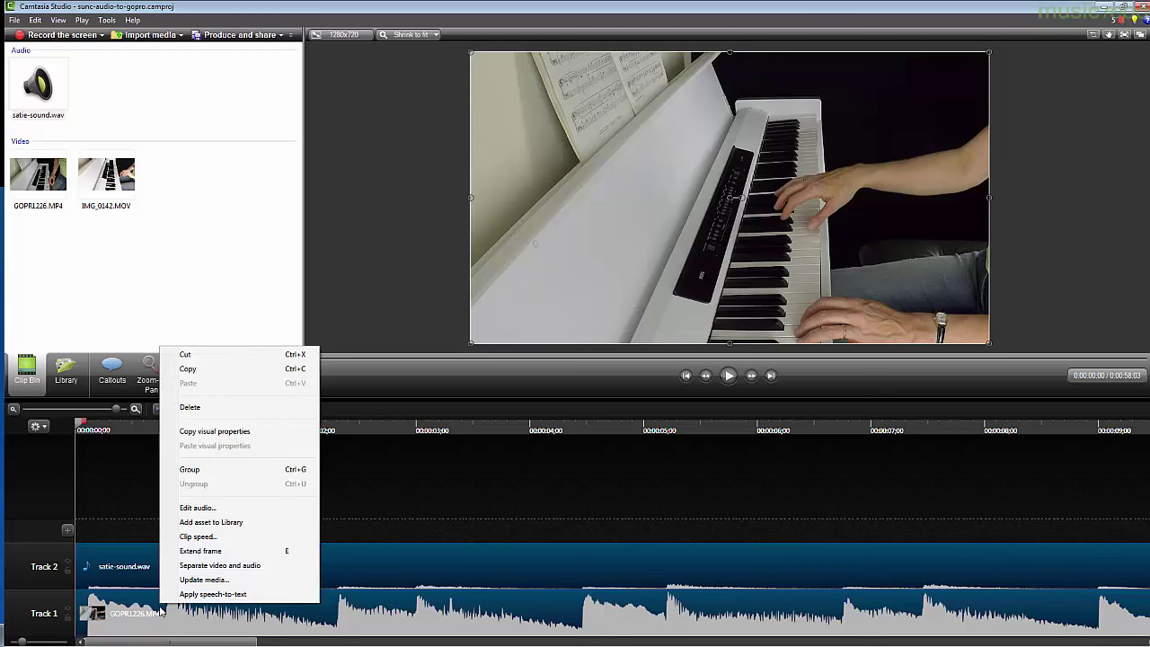
Separate GOPR1226.MP4's camera audio, delete it, and remove all empty tracks
click(210, 566)
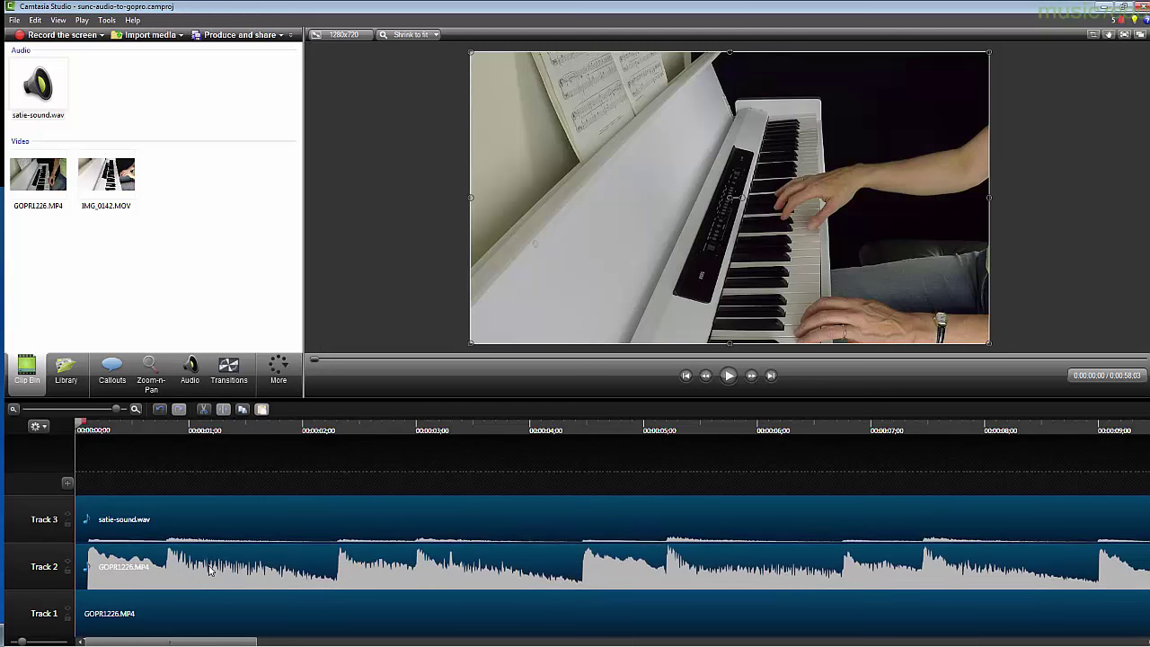
click(173, 623)
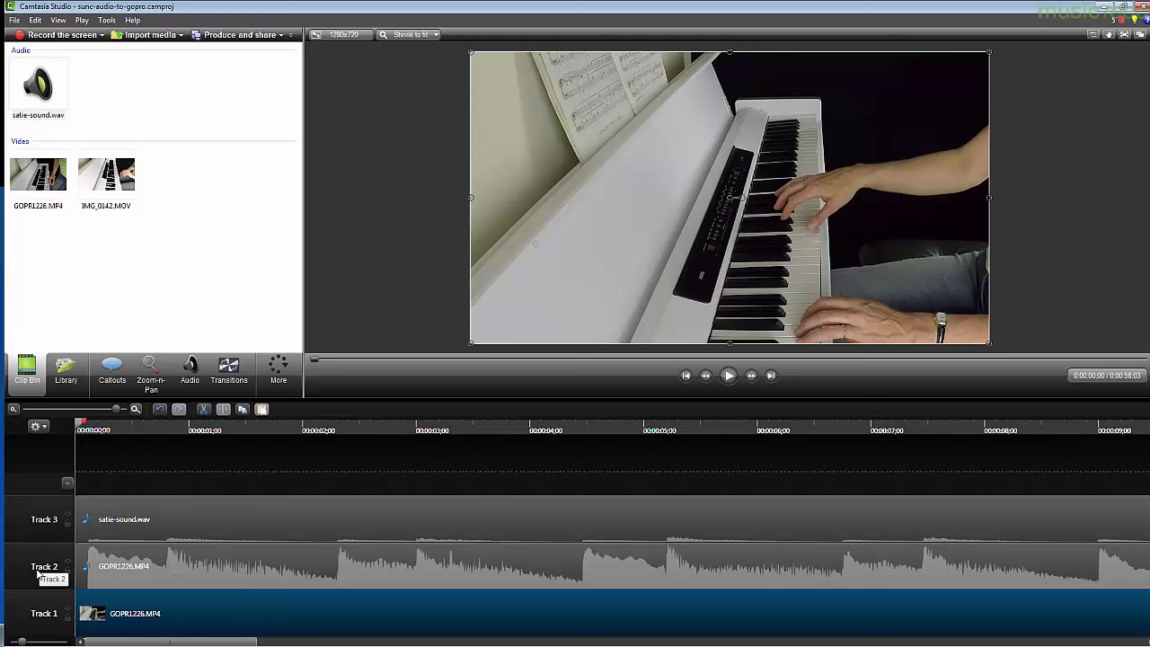
click(195, 562)
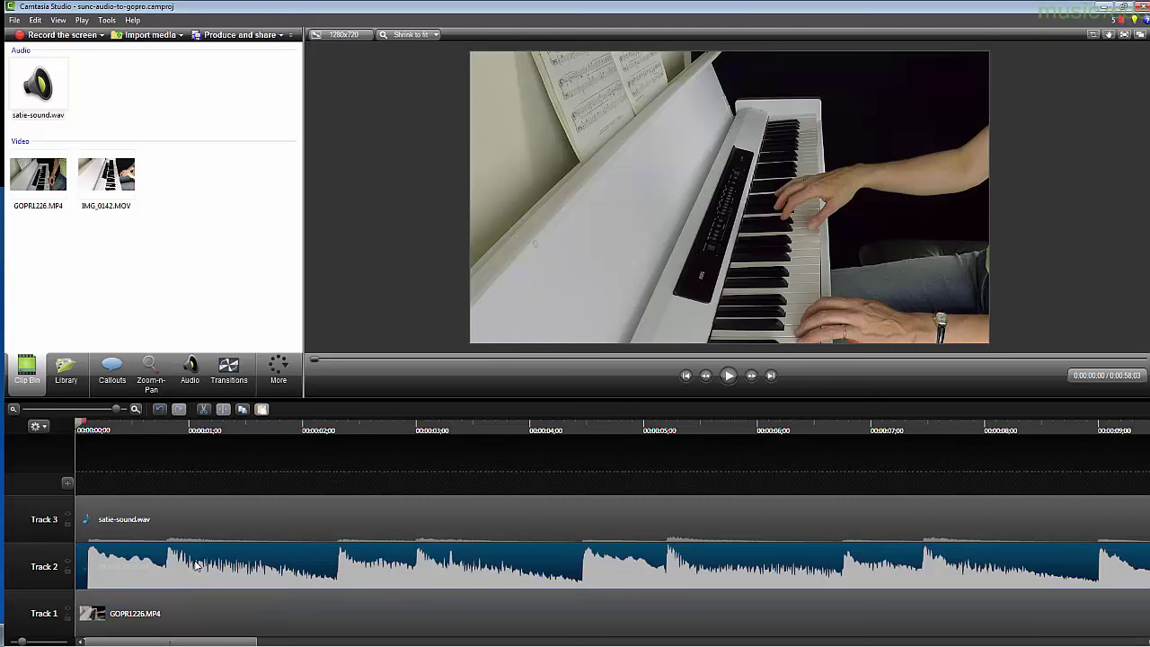
click(114, 515)
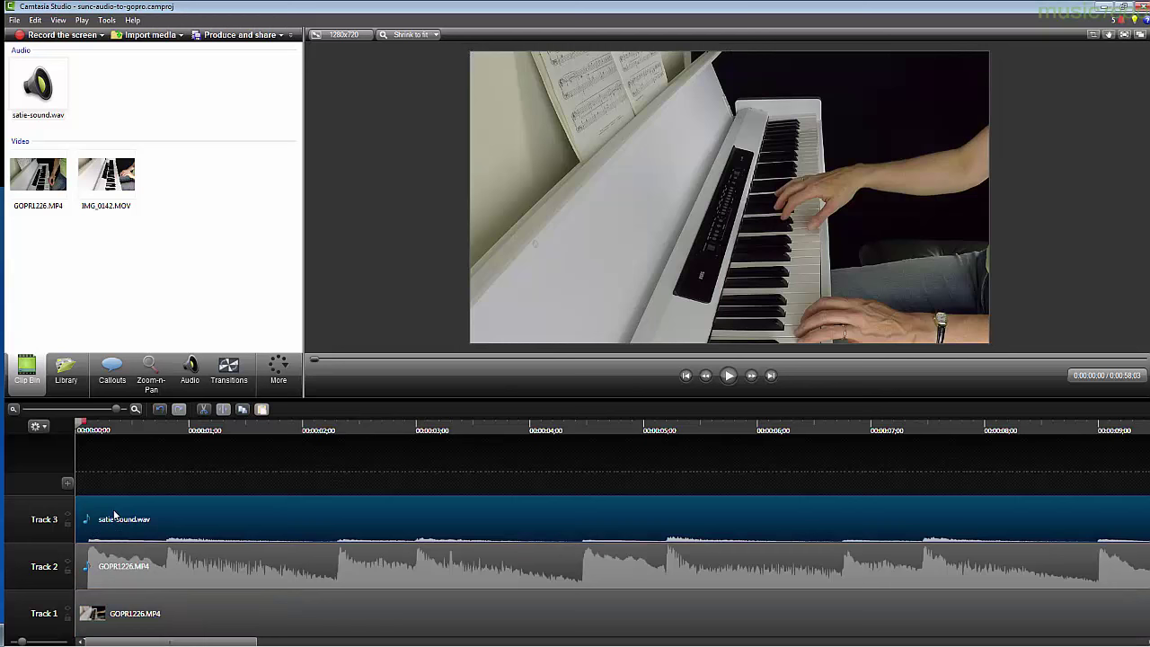
click(129, 564)
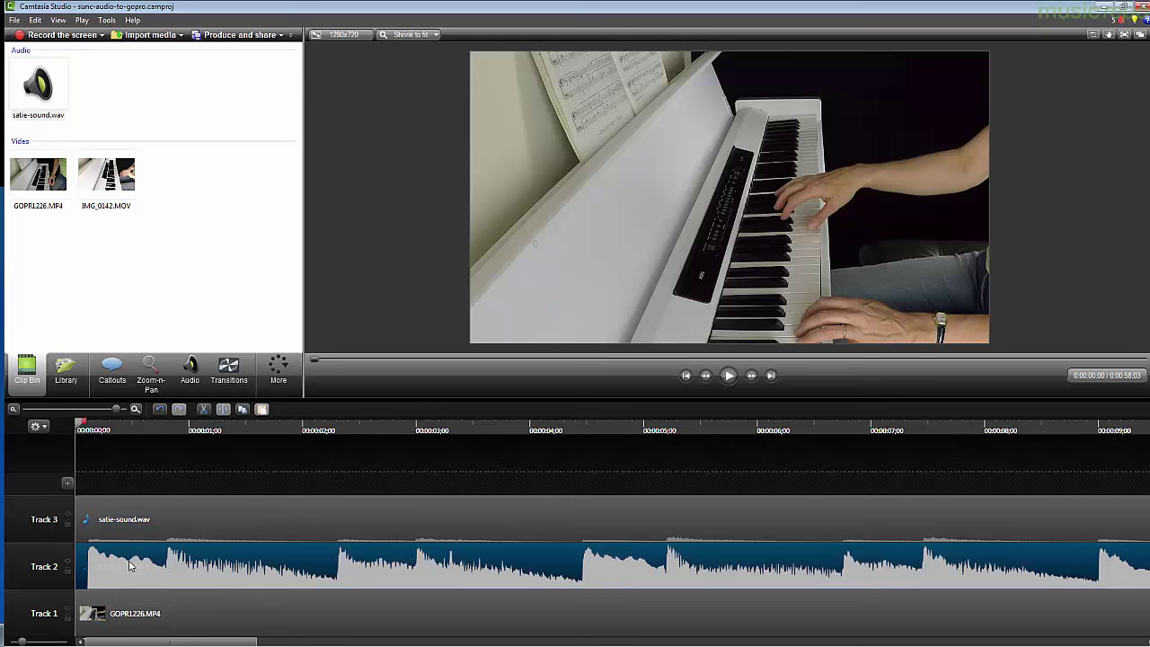
key(Delete)
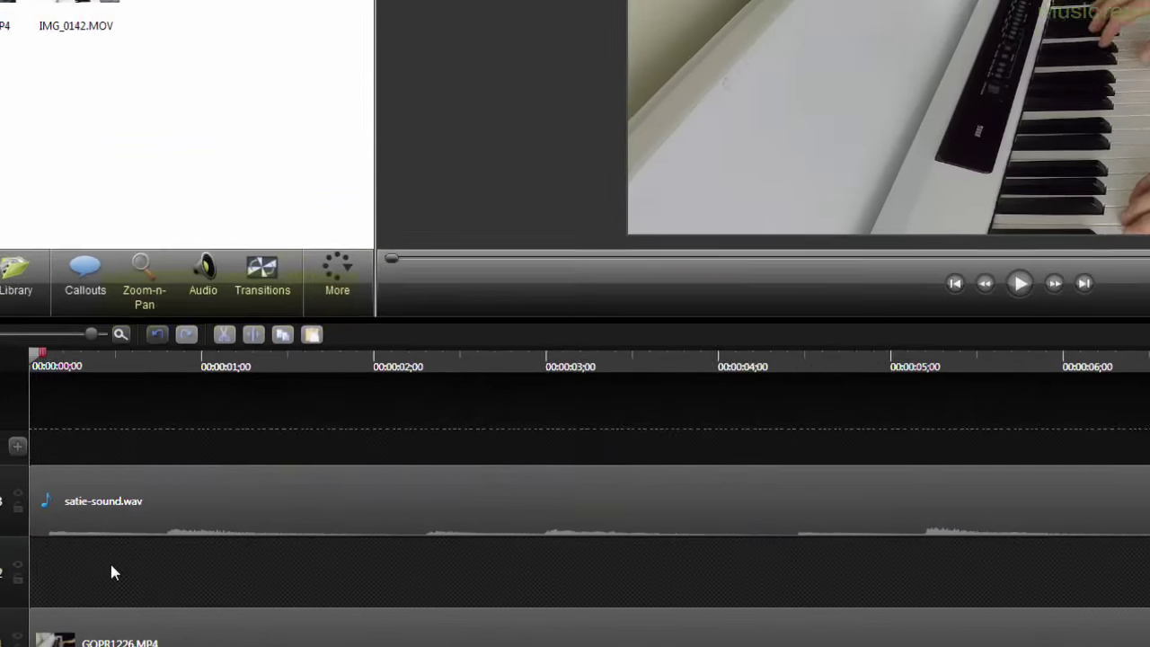
right_click(113, 564)
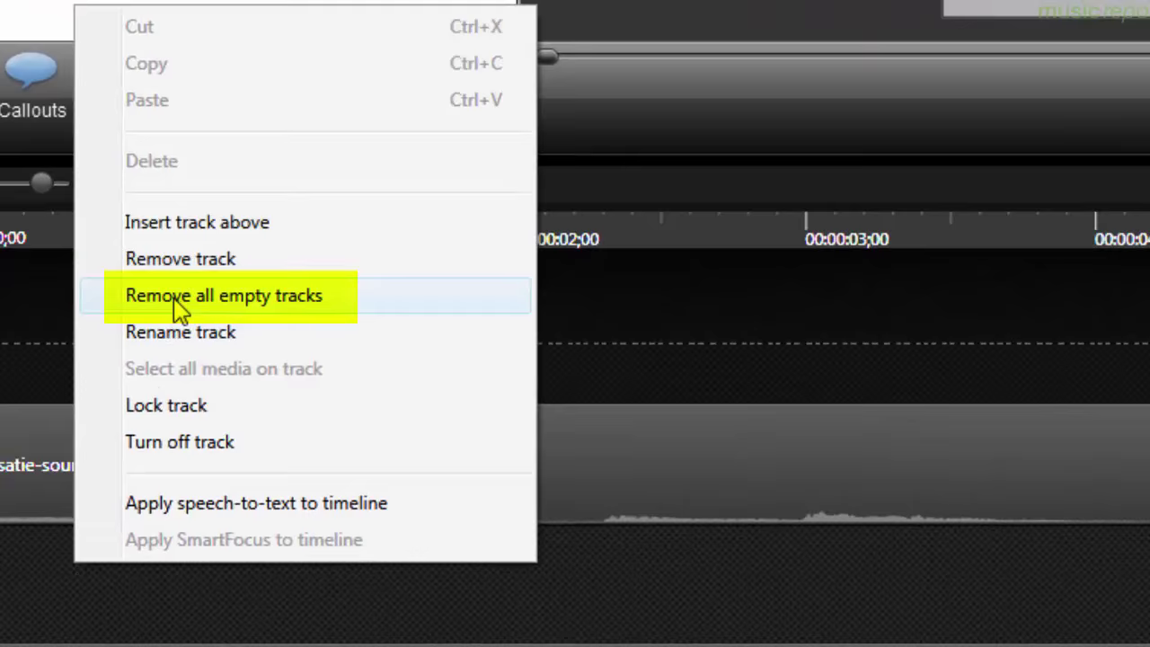
click(178, 303)
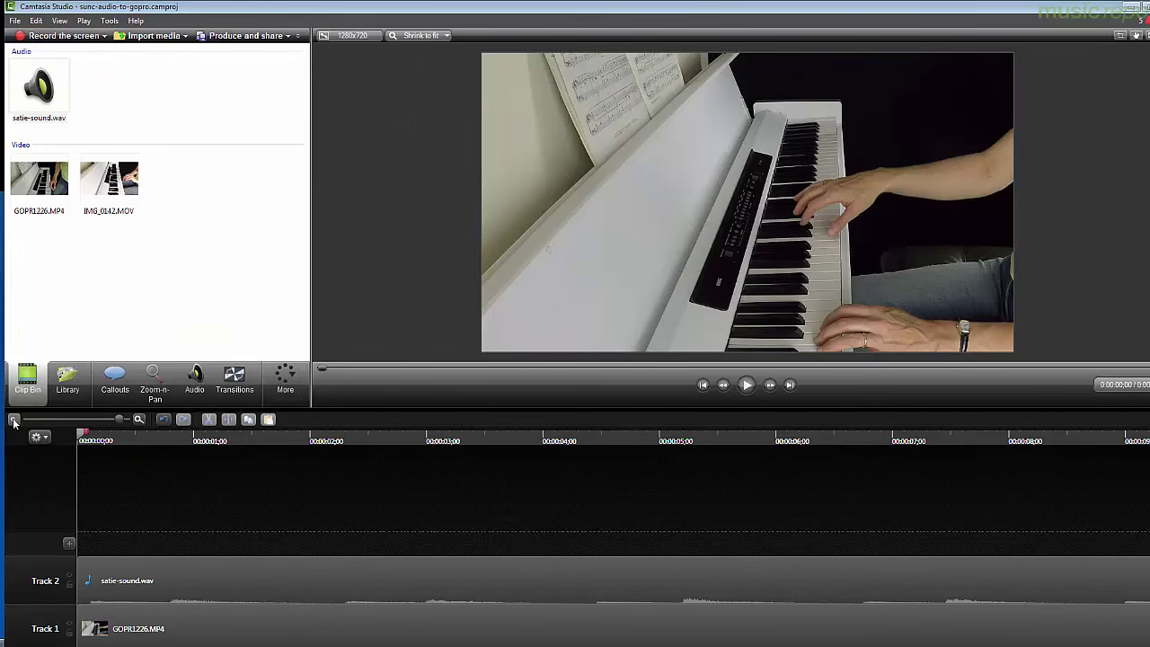
Zoom the timeline so satie-sound.wav and GOPR1226.MP4 both fit, then select both clips
click(13, 420)
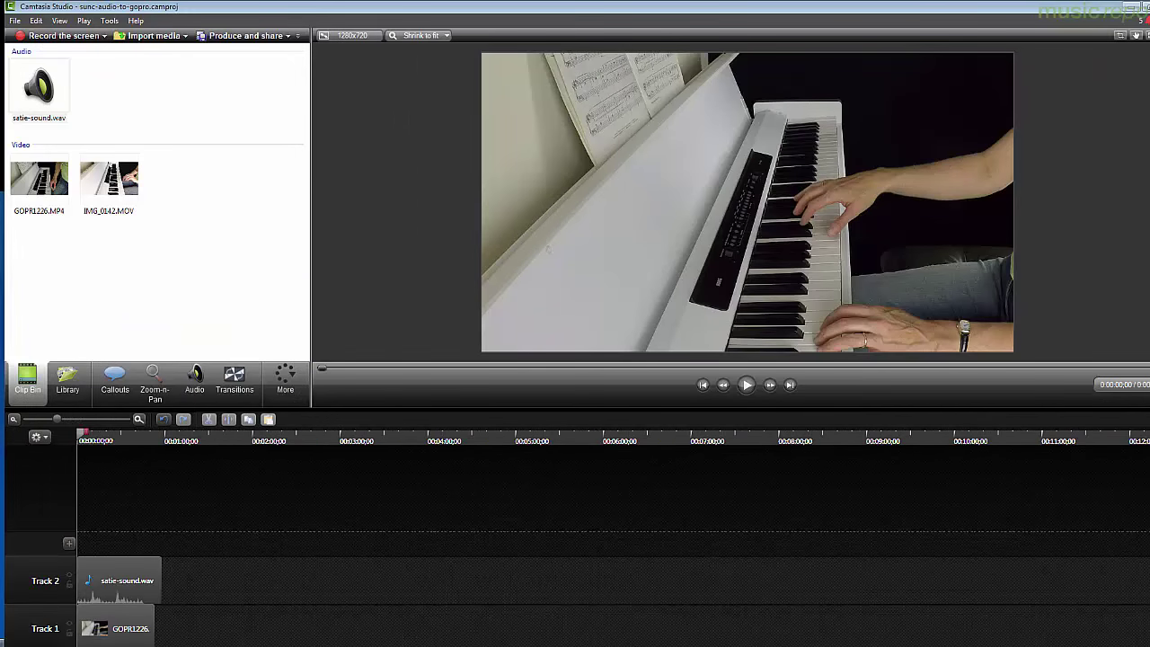
click(138, 420)
click(138, 420)
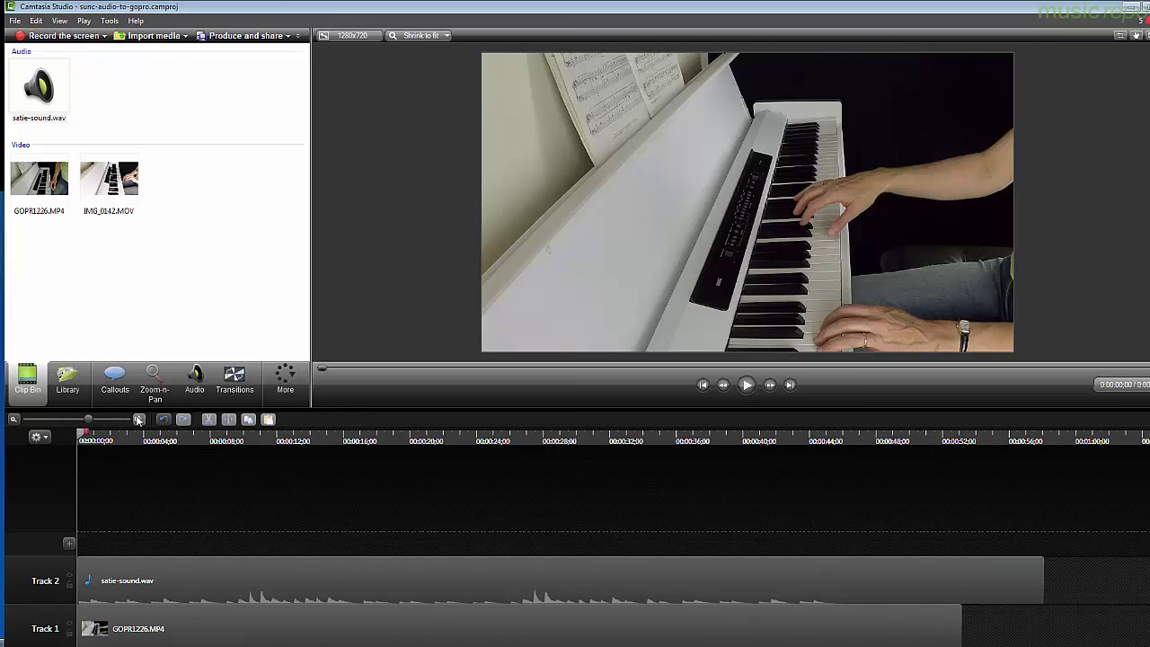
click(236, 569)
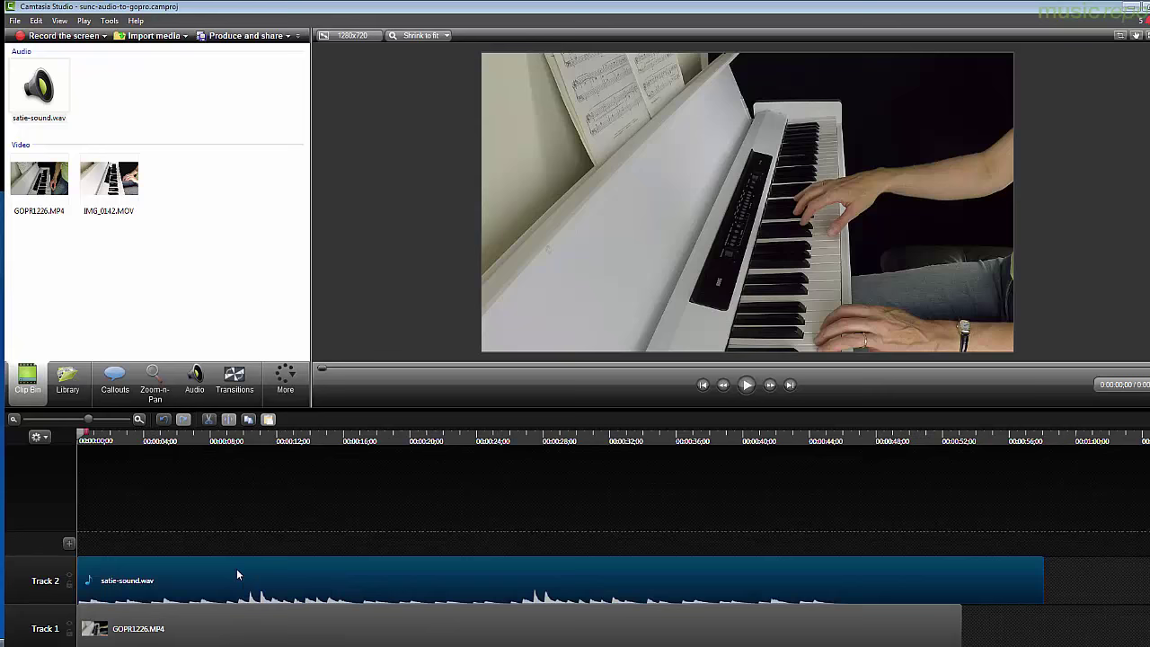
click(216, 639)
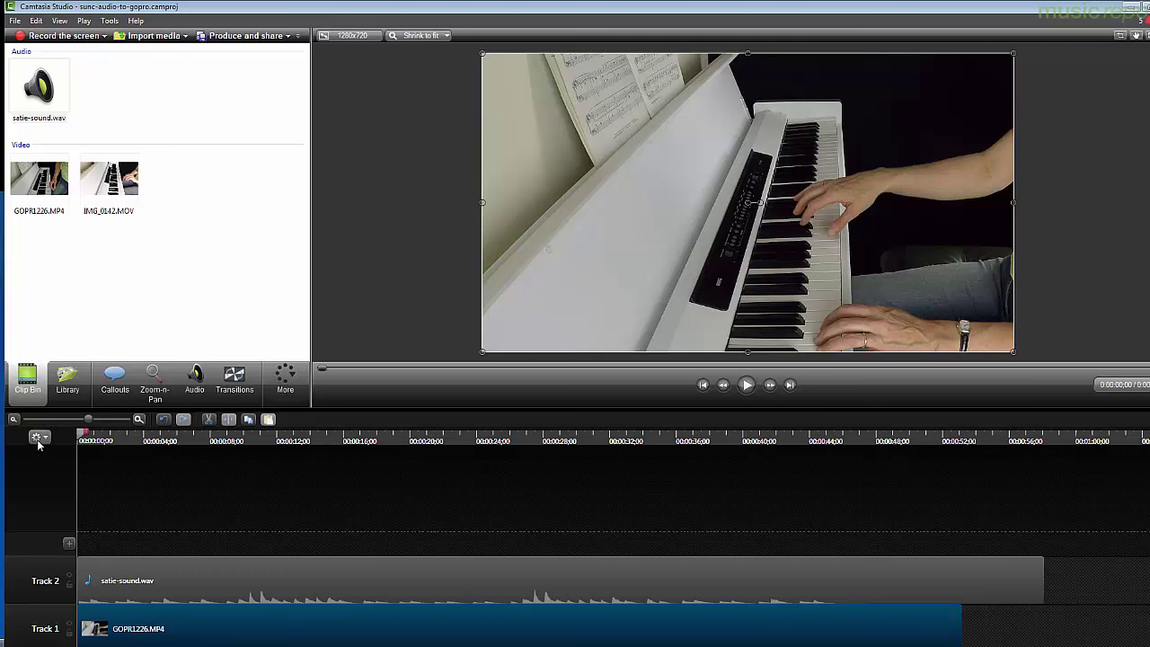
drag(83, 438, 835, 440)
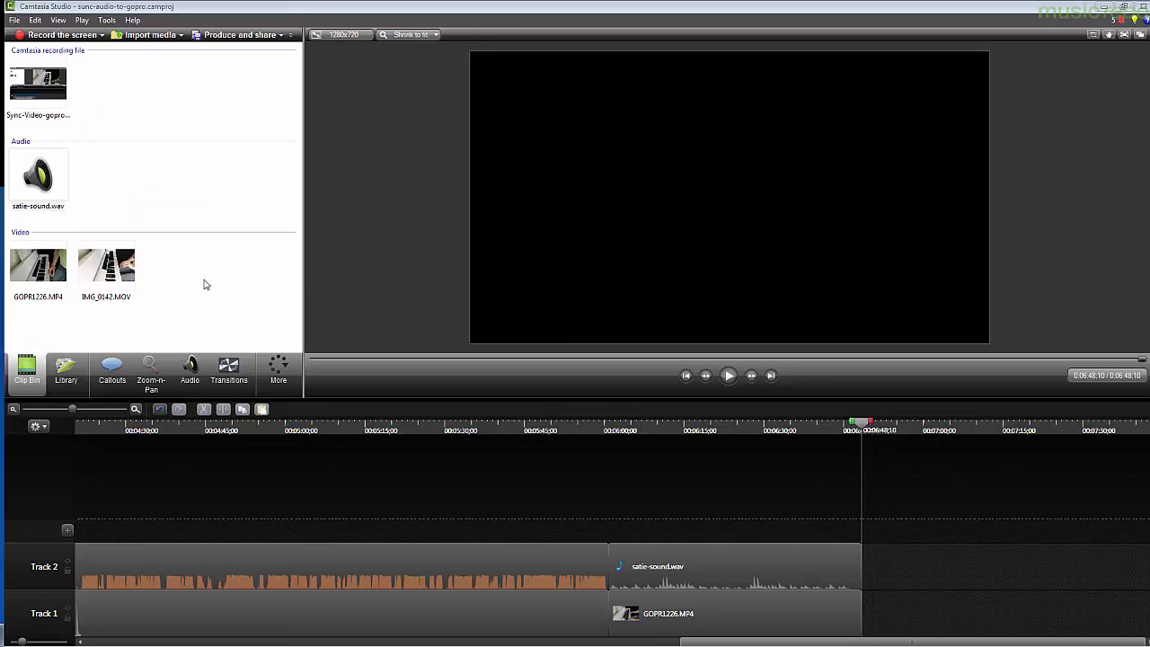
Add IMG_0142.MOV from the Clip Bin to Track 1 at the playhead, after GOPR1226.MP4
right_click(114, 270)
click(149, 274)
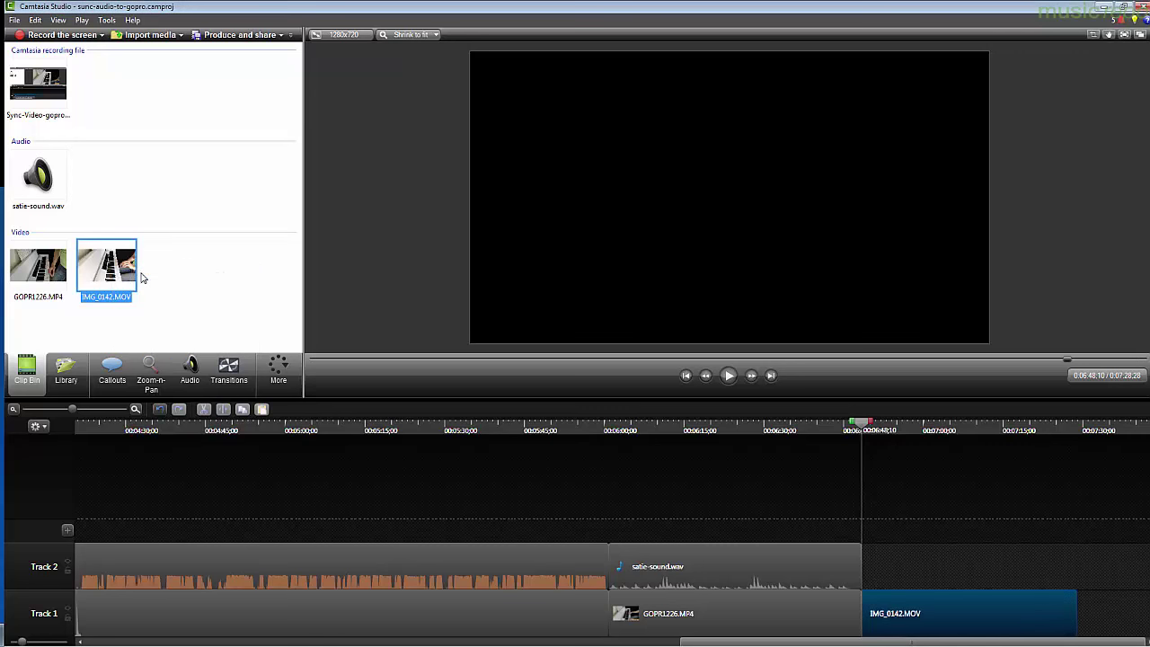